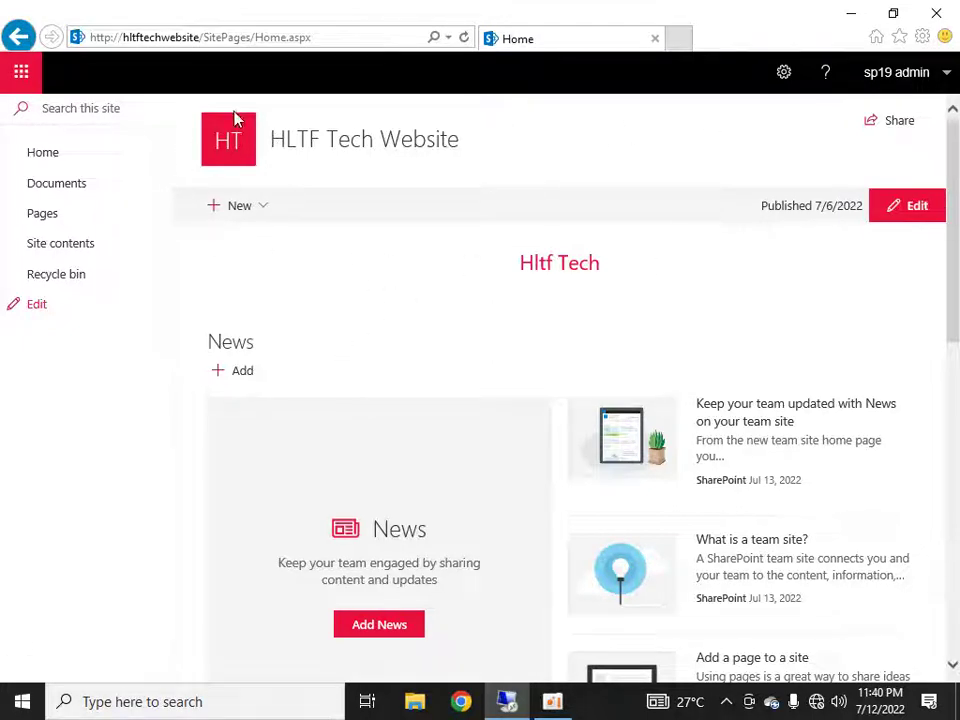
left_click(170, 38)
left_click(172, 37)
left_click(201, 32)
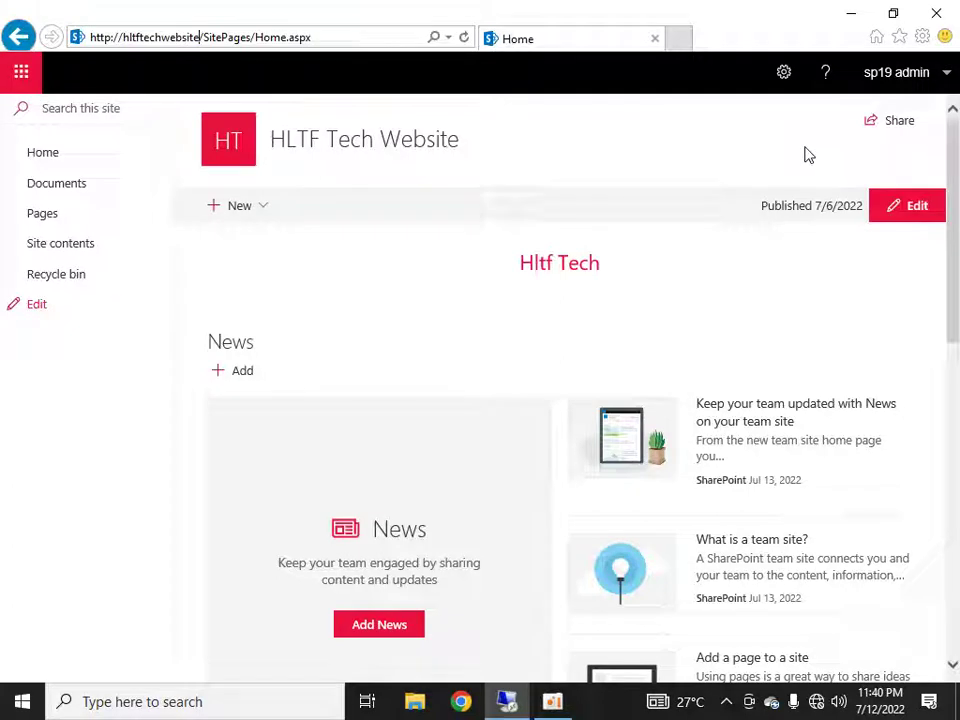
key("BackSpace")
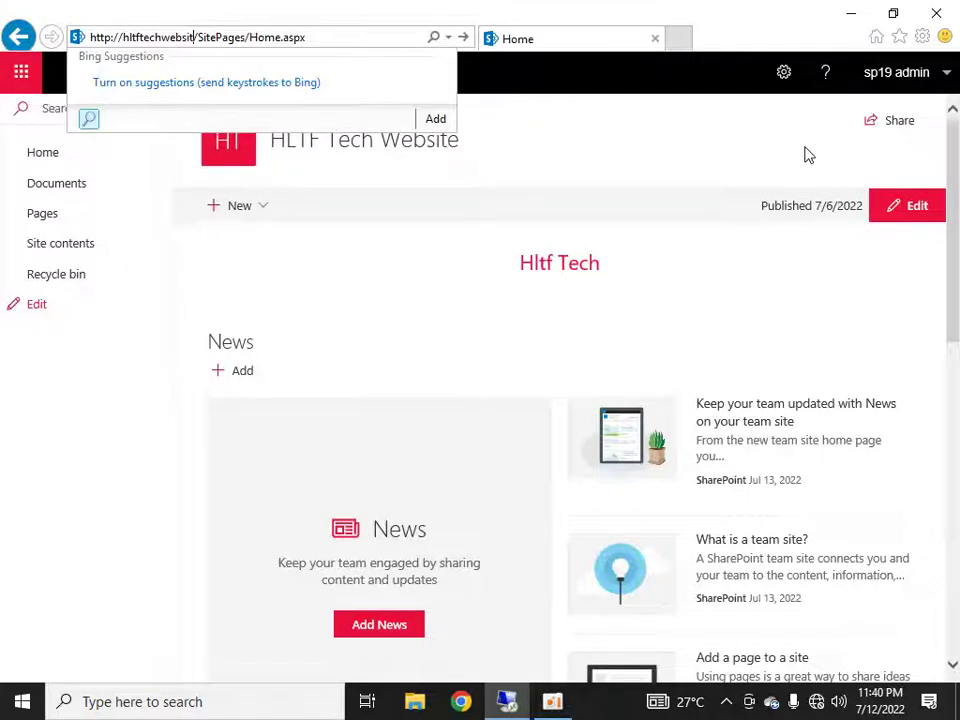
key("shift+End")
key("Delete")
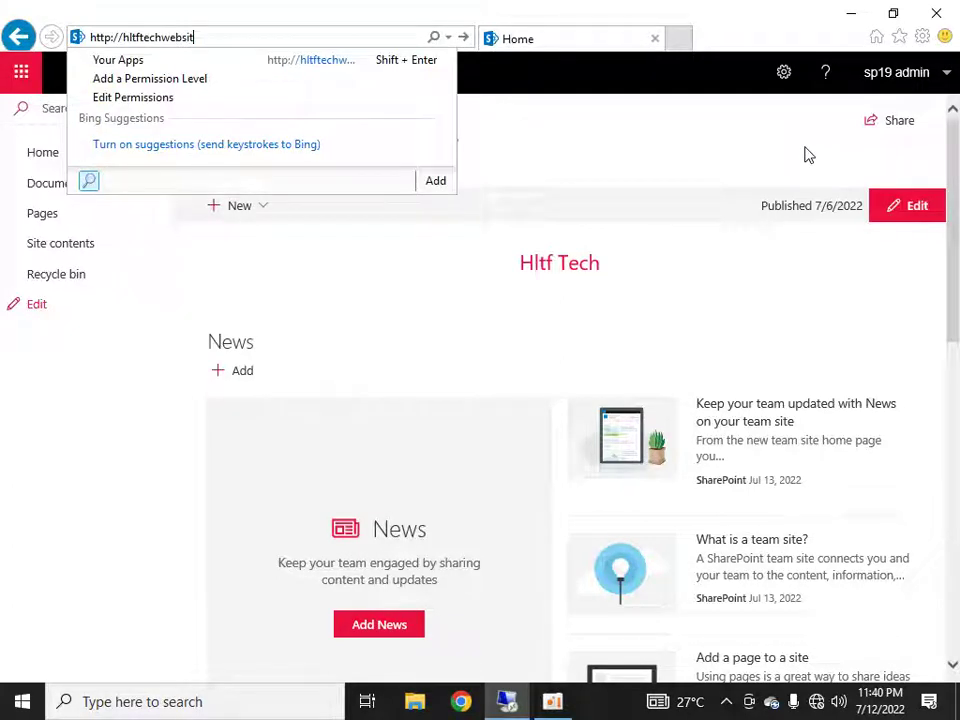
key("Return")
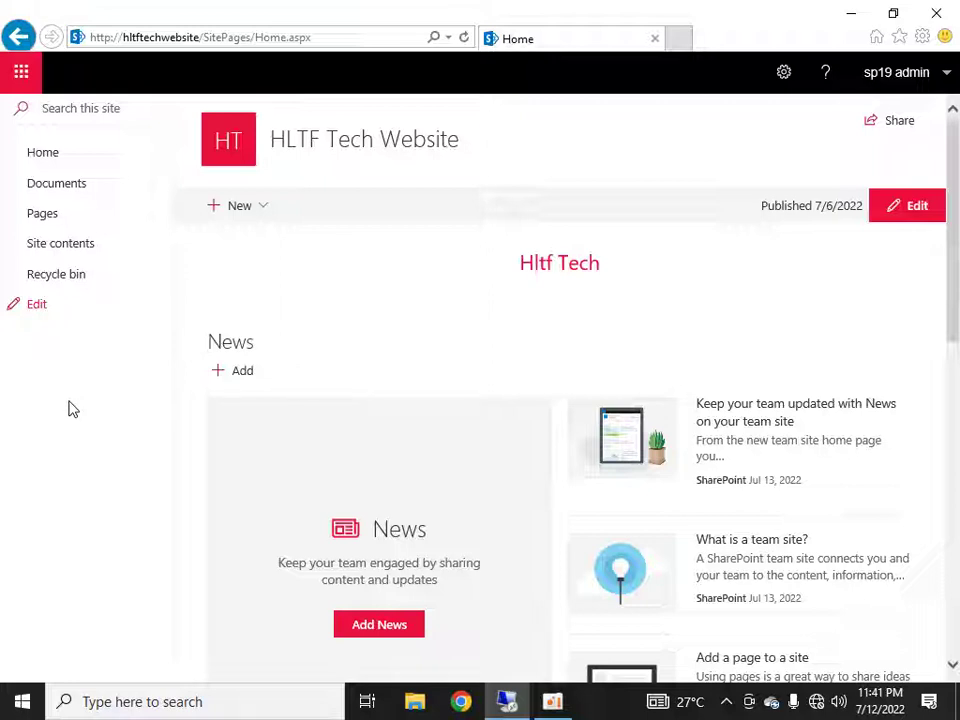
- Open the site navigation for editing
left_click(40, 305)
mouse_move(88, 281)
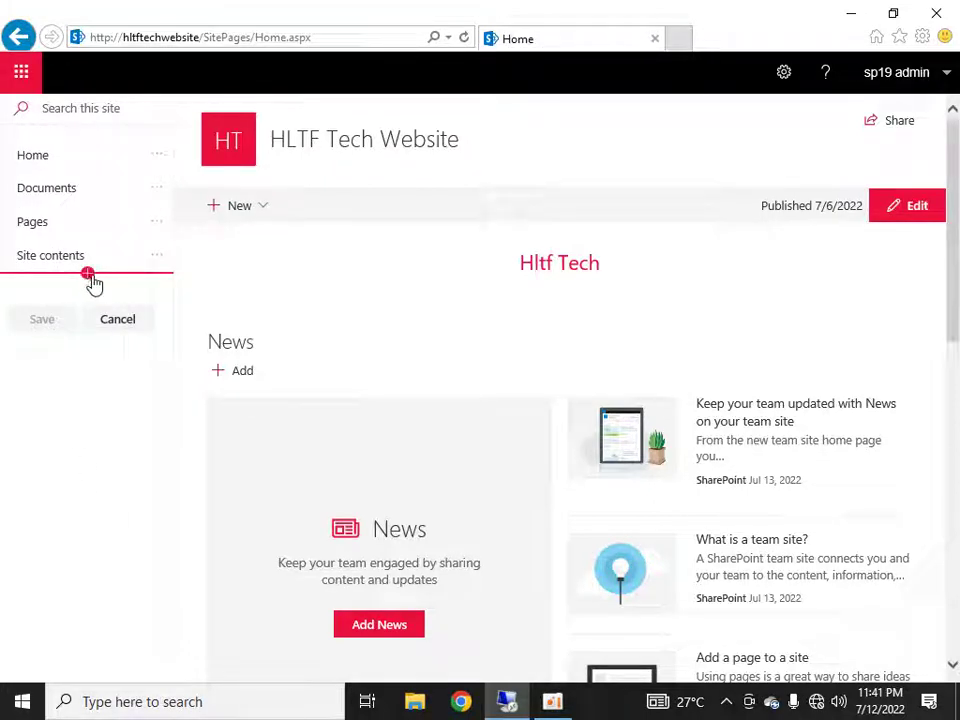
mouse_move(88, 178)
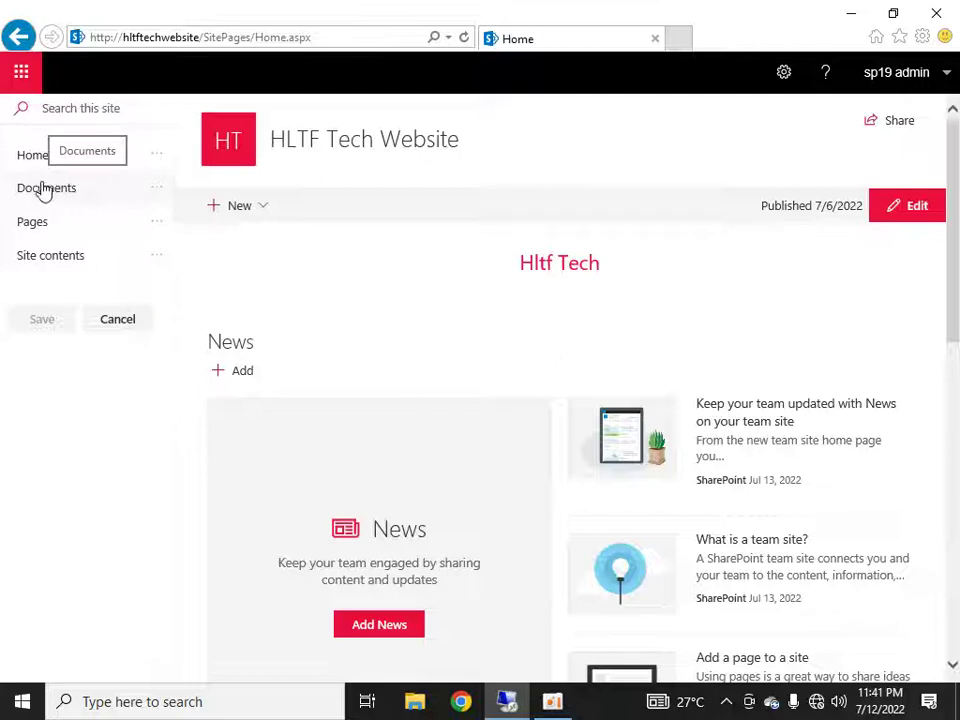
- Move the Site contents link above Pages and back below it in the site navigation
left_click(157, 256)
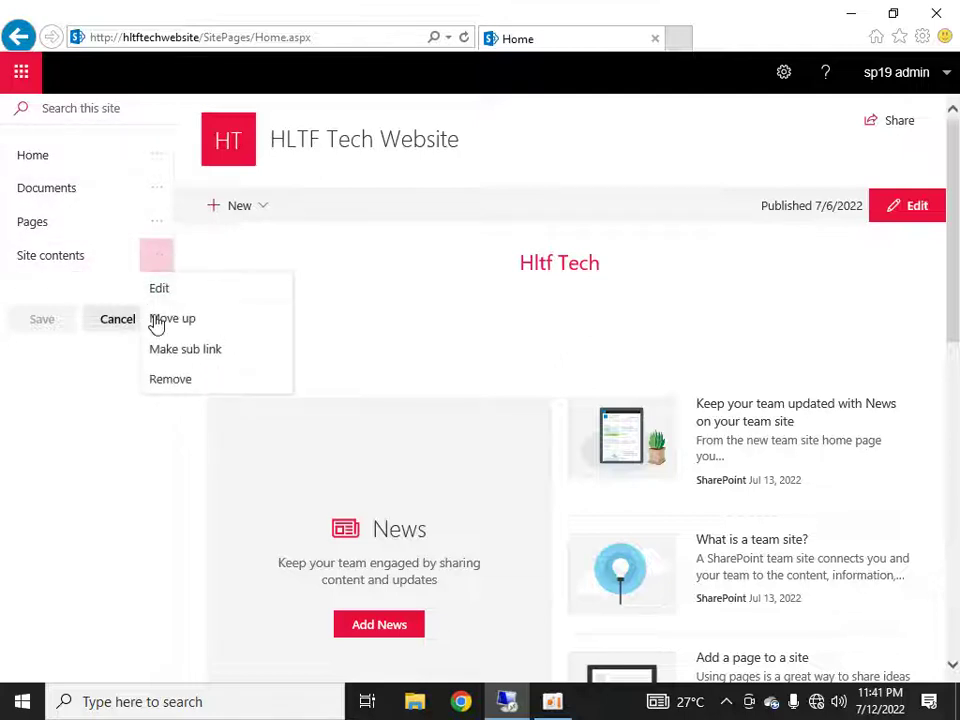
left_click(182, 319)
left_click(160, 224)
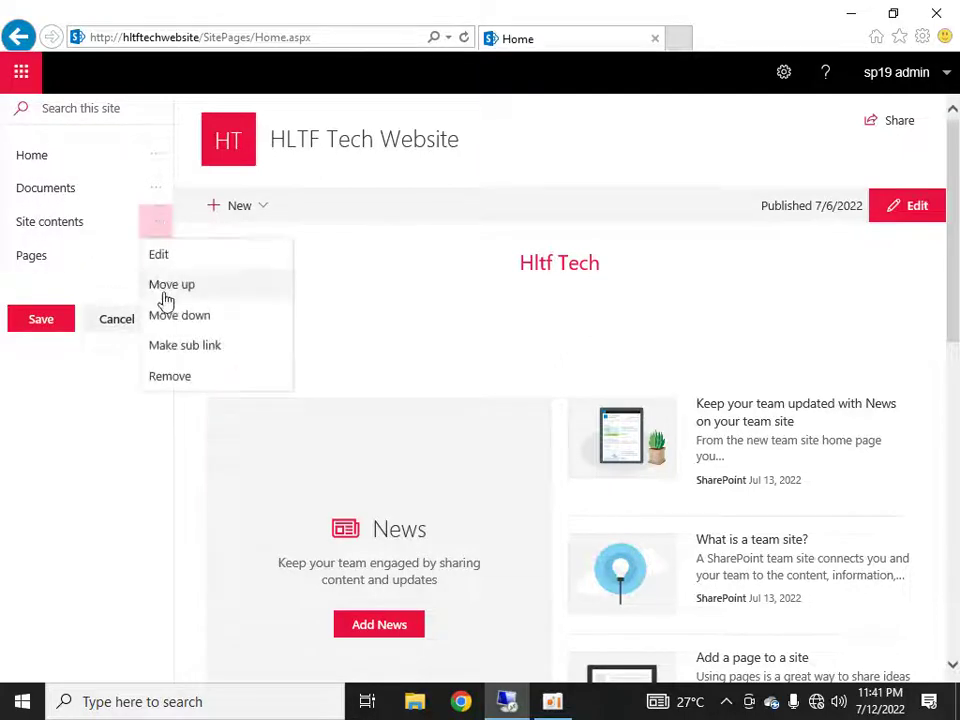
left_click(168, 316)
- Move the Site contents link up two places in the navigation, directly below Home
left_click(155, 256)
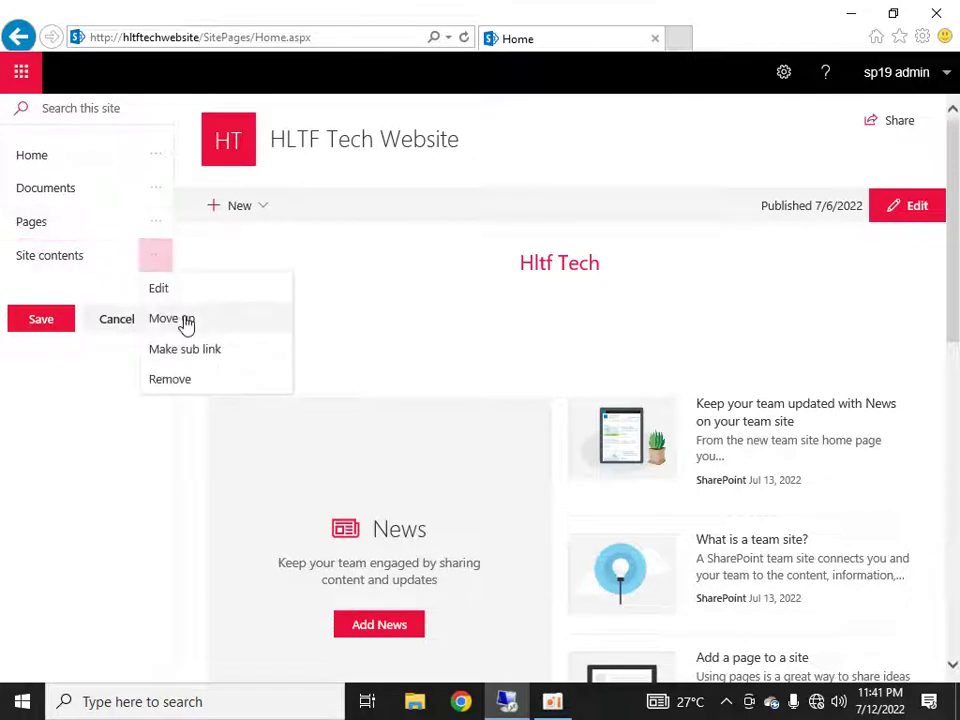
left_click(182, 319)
left_click(150, 224)
left_click(165, 285)
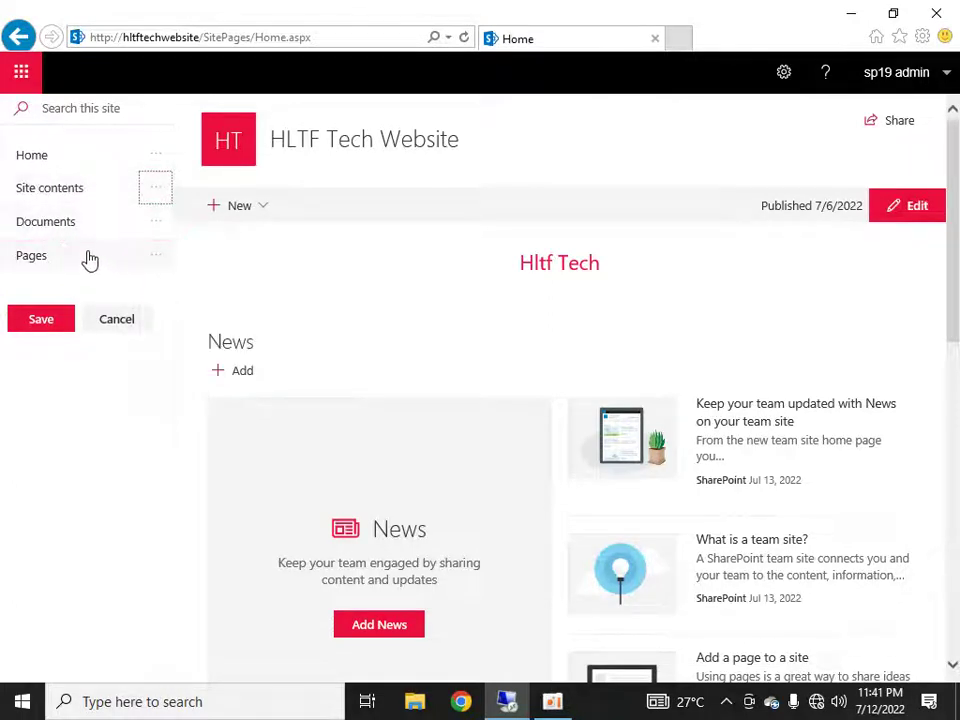
- Remove the Documents link from the site navigation and save the navigation
left_click(158, 230)
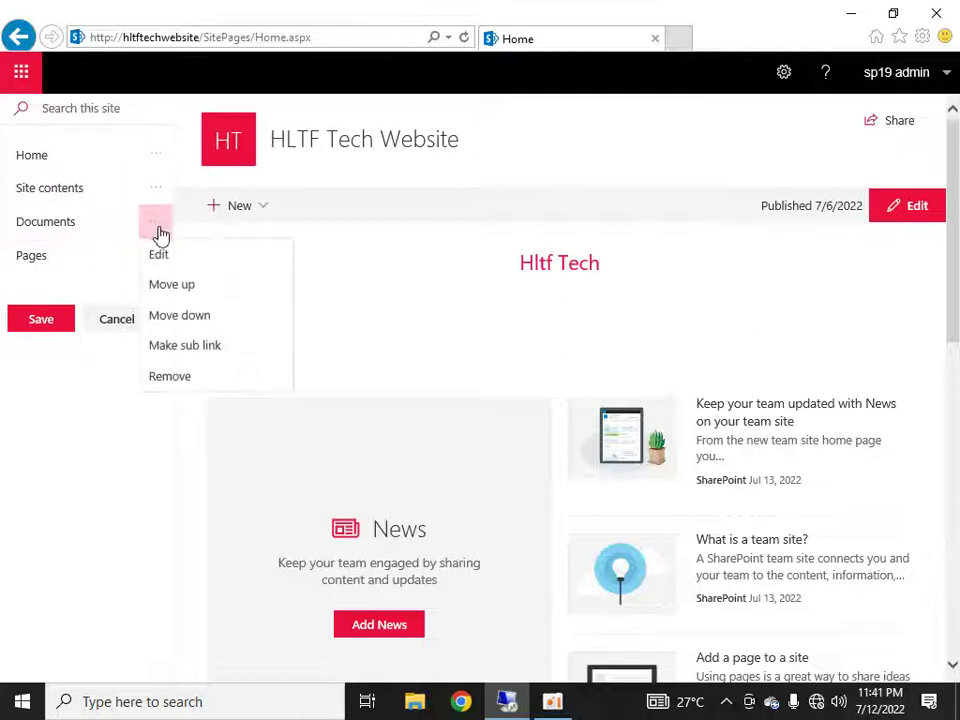
left_click(172, 378)
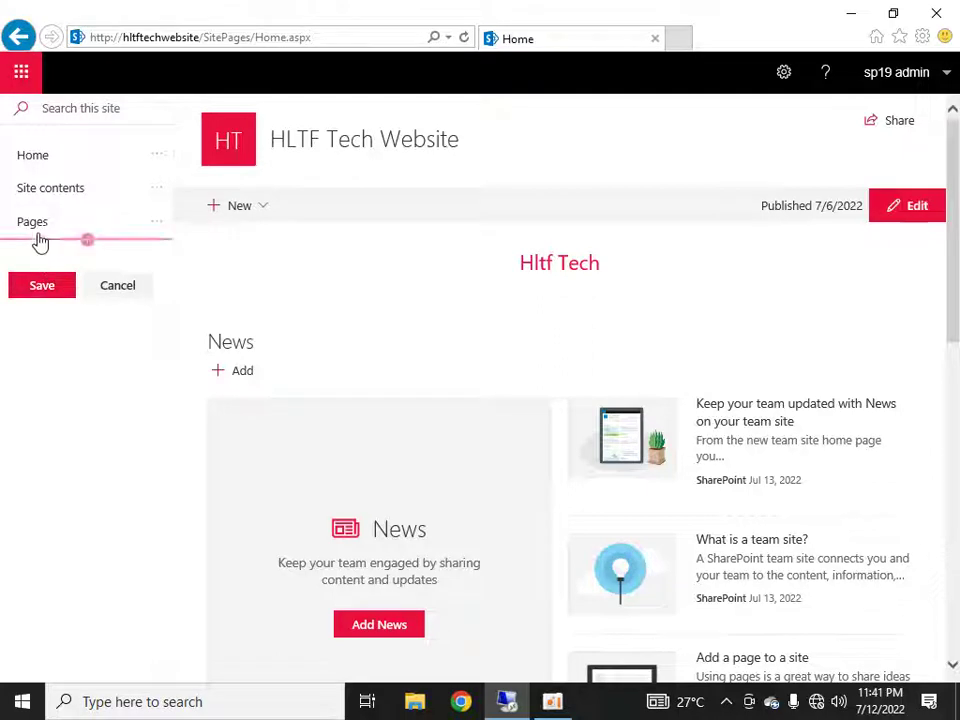
mouse_move(37, 245)
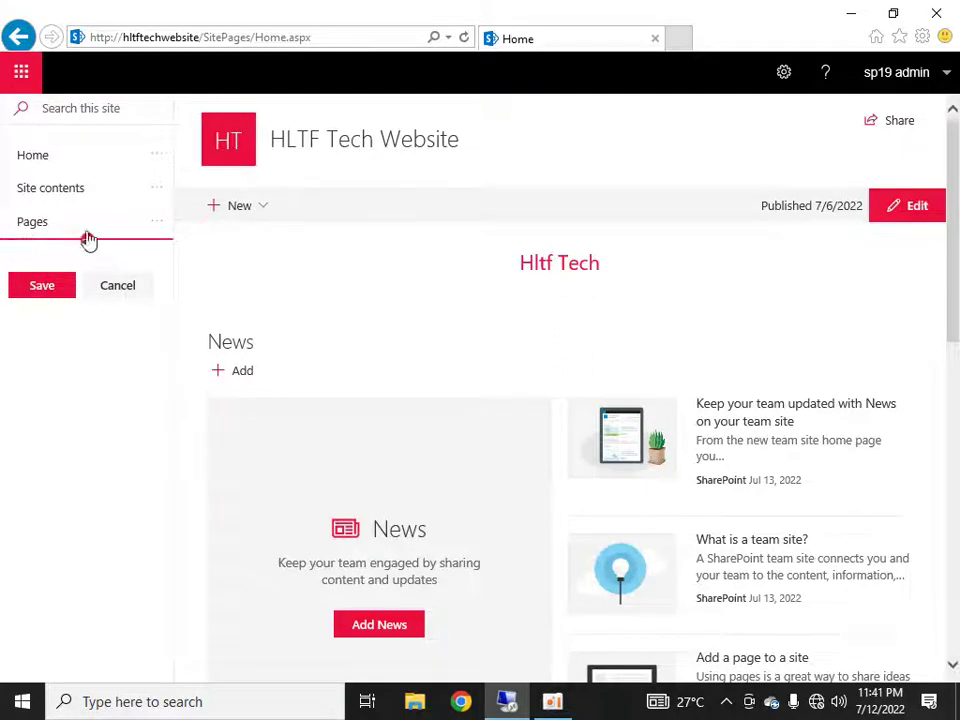
left_click(52, 290)
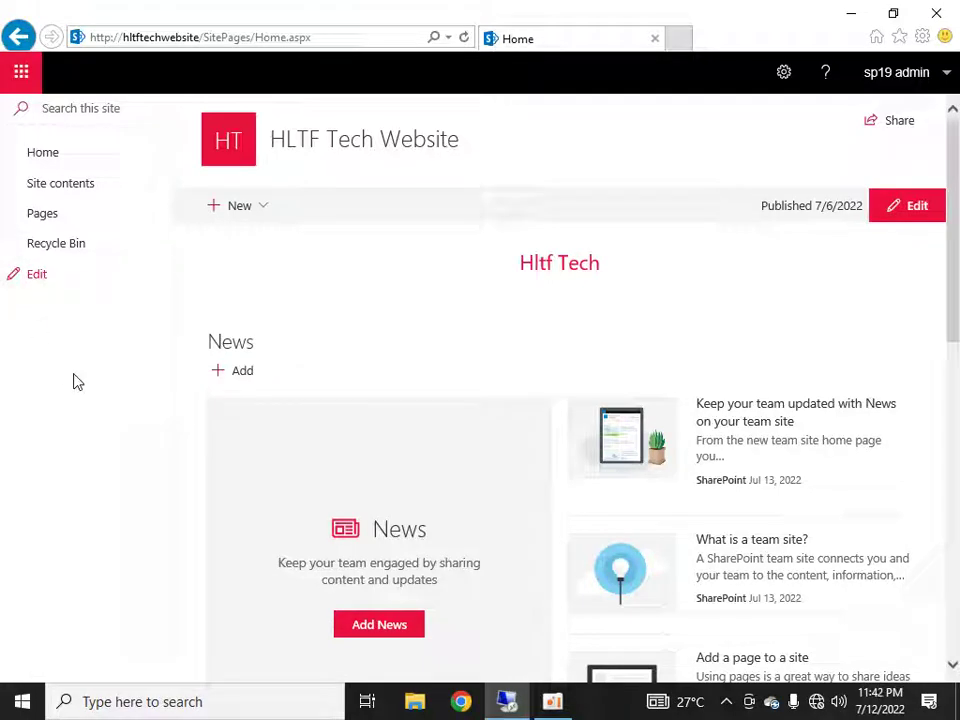
left_click(57, 286)
left_click(117, 285)
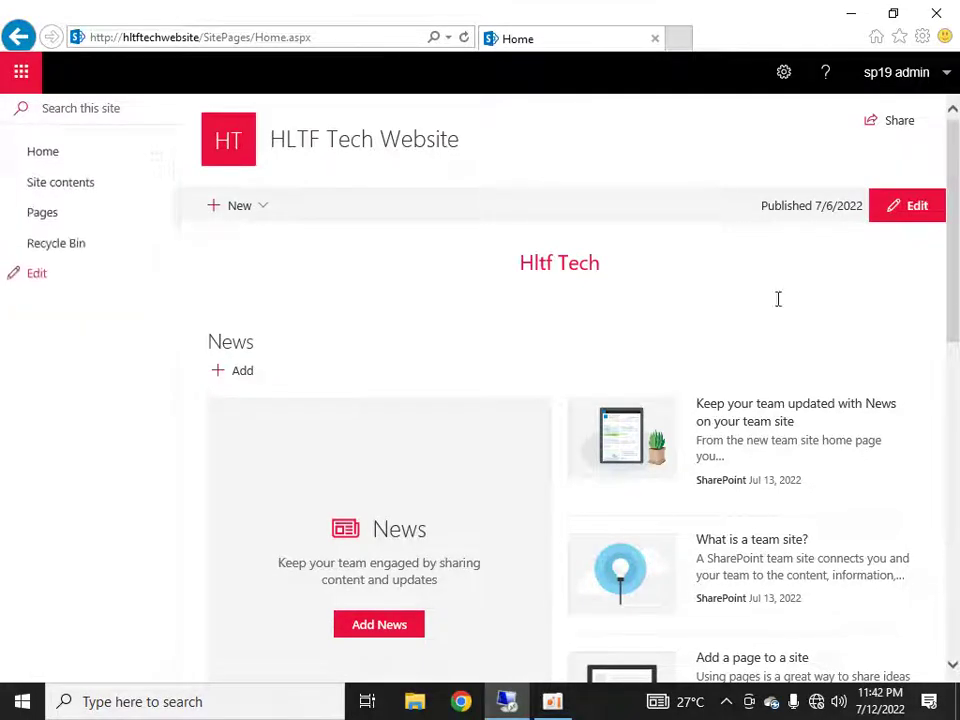
- Open the documentfolder library from the site contents, copy its address and return to the site contents
left_click(784, 72)
left_click(682, 188)
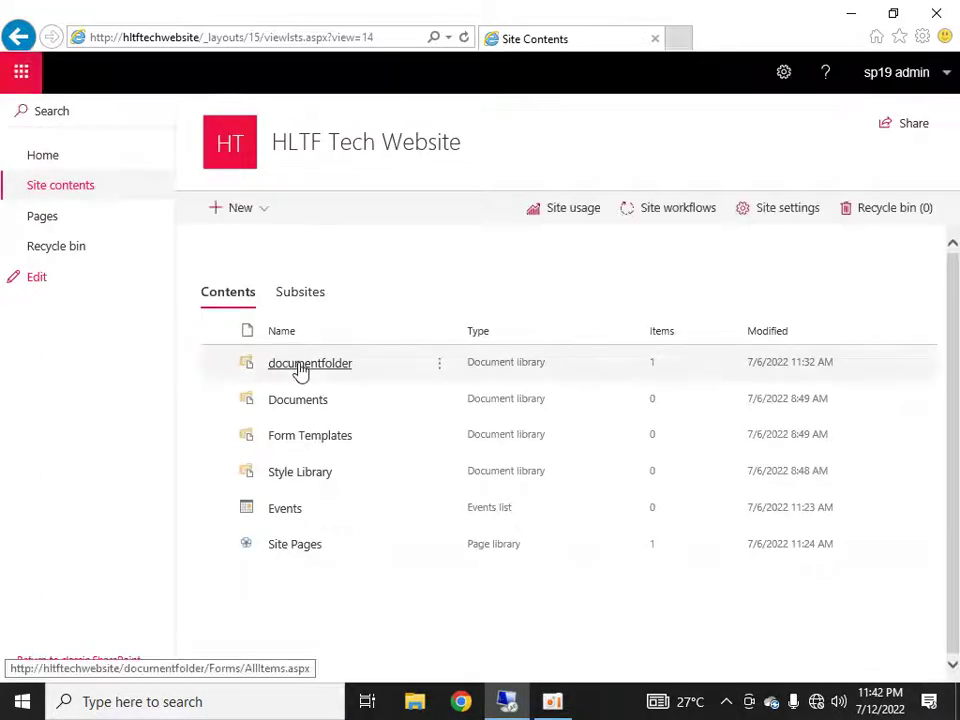
left_click(301, 368)
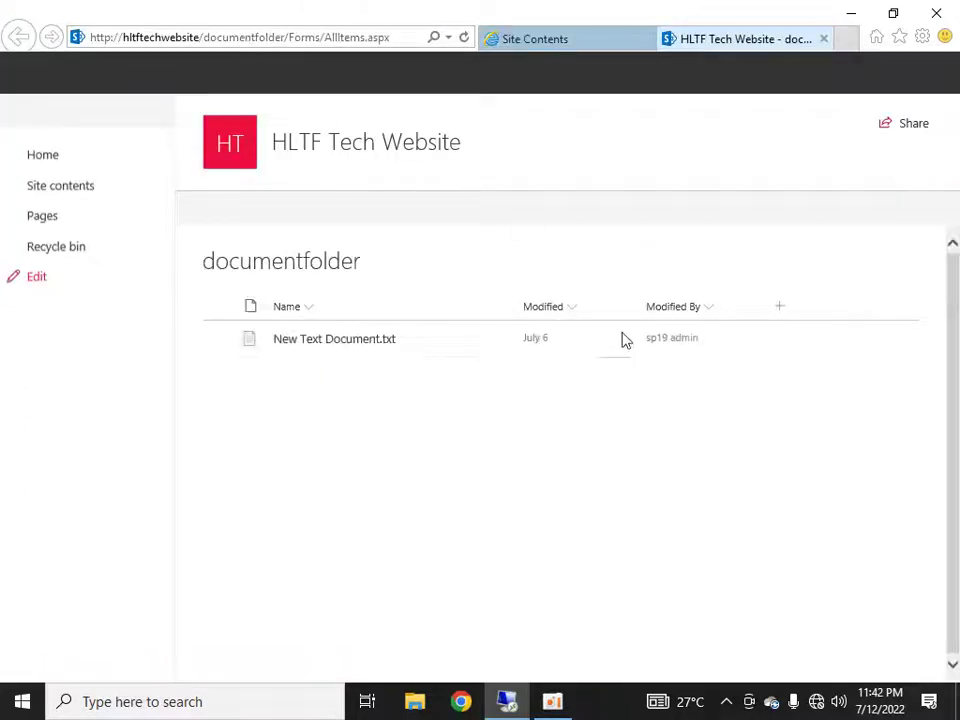
key("alt+d")
key("ctrl+c")
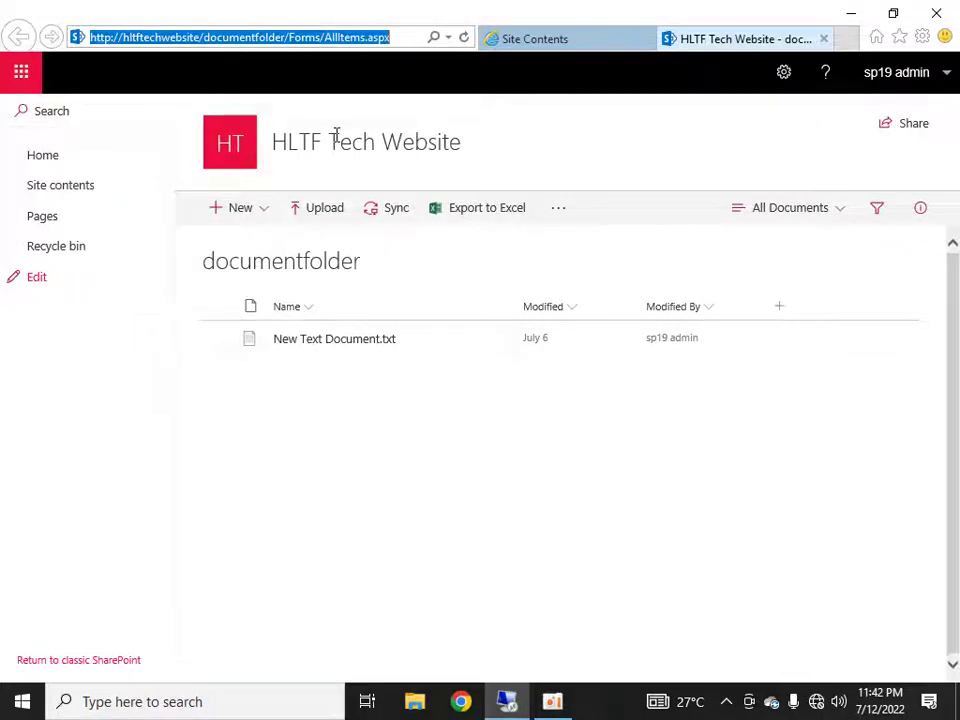
left_click(824, 40)
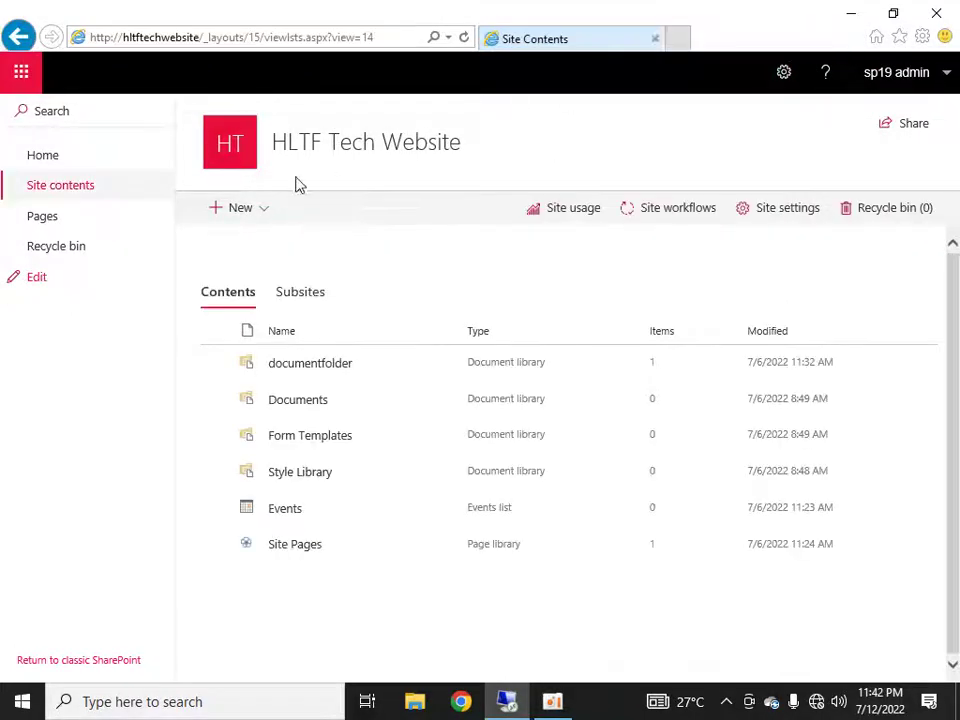
left_click(66, 281)
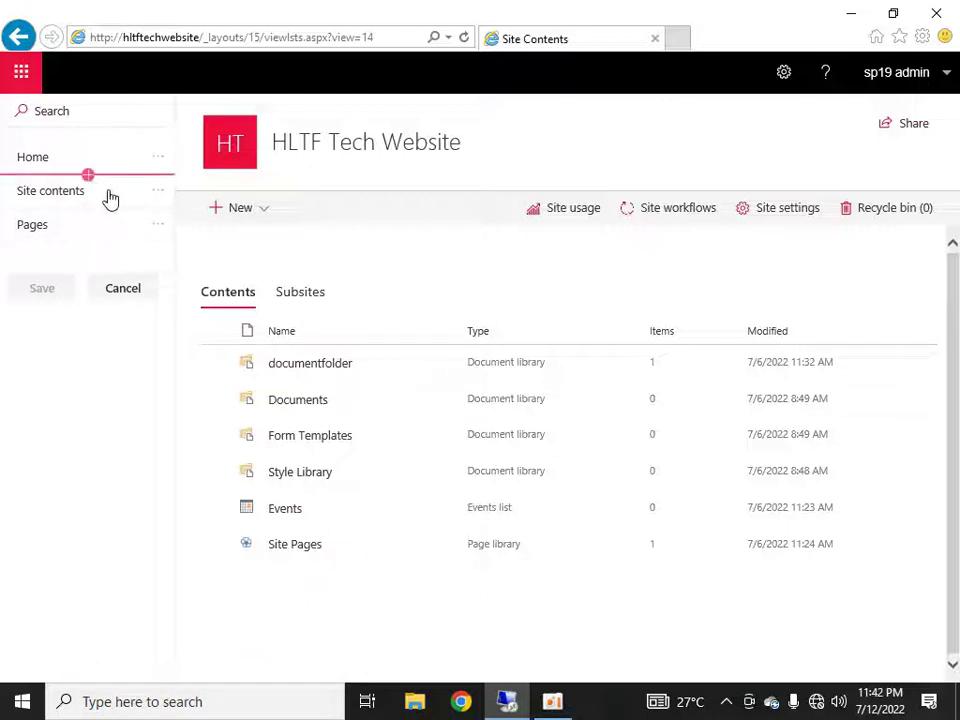
mouse_move(90, 249)
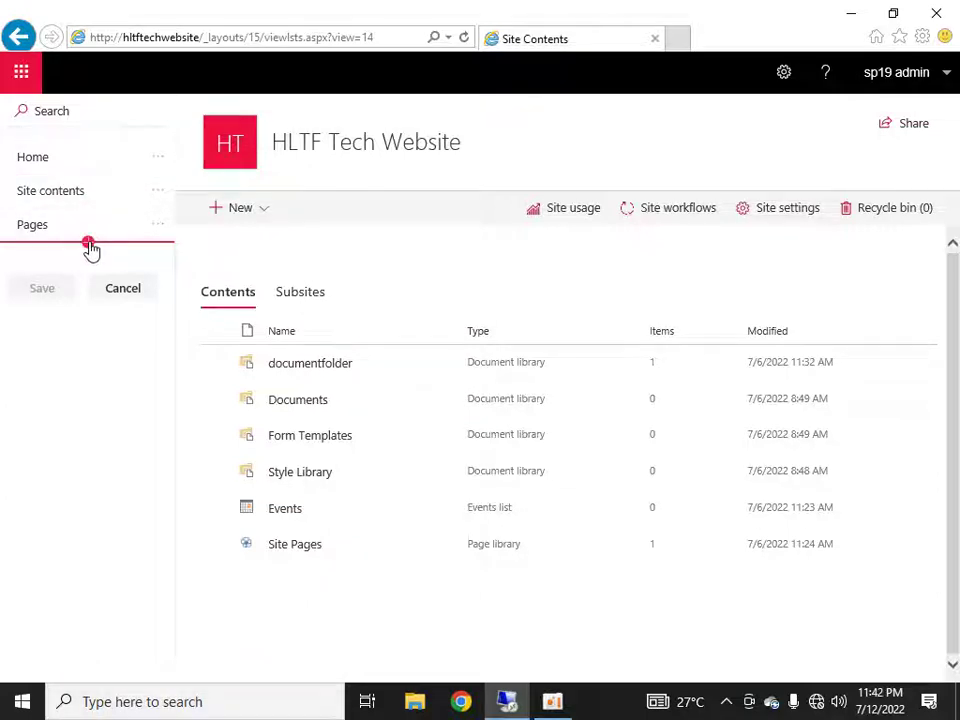
left_click(88, 177)
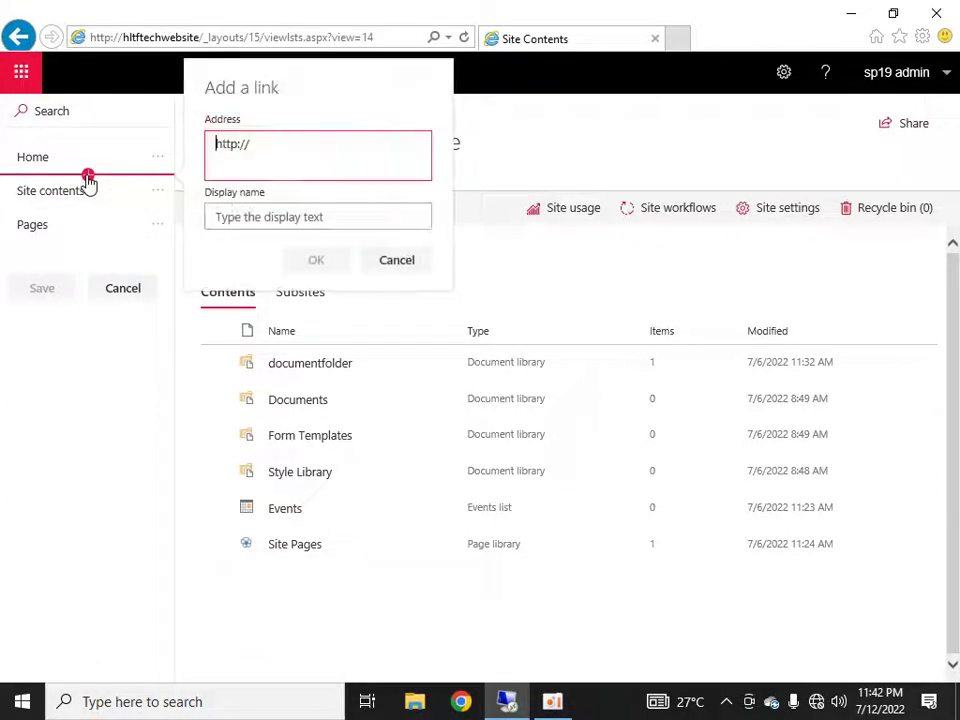
left_click_drag(300, 152, 201, 128)
key("ctrl+v")
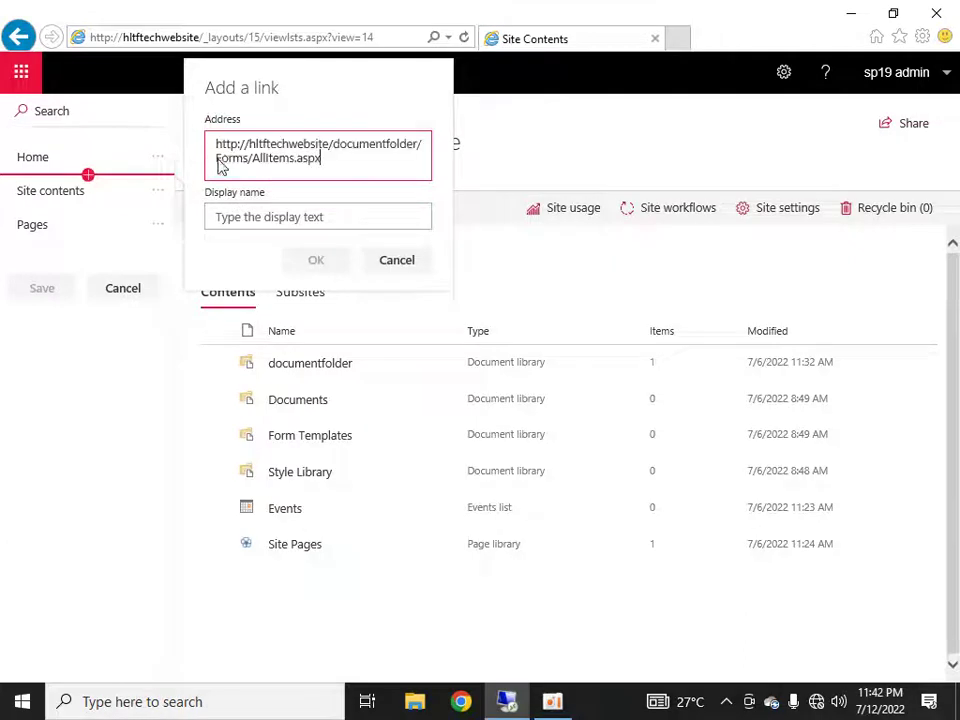
left_click(289, 211)
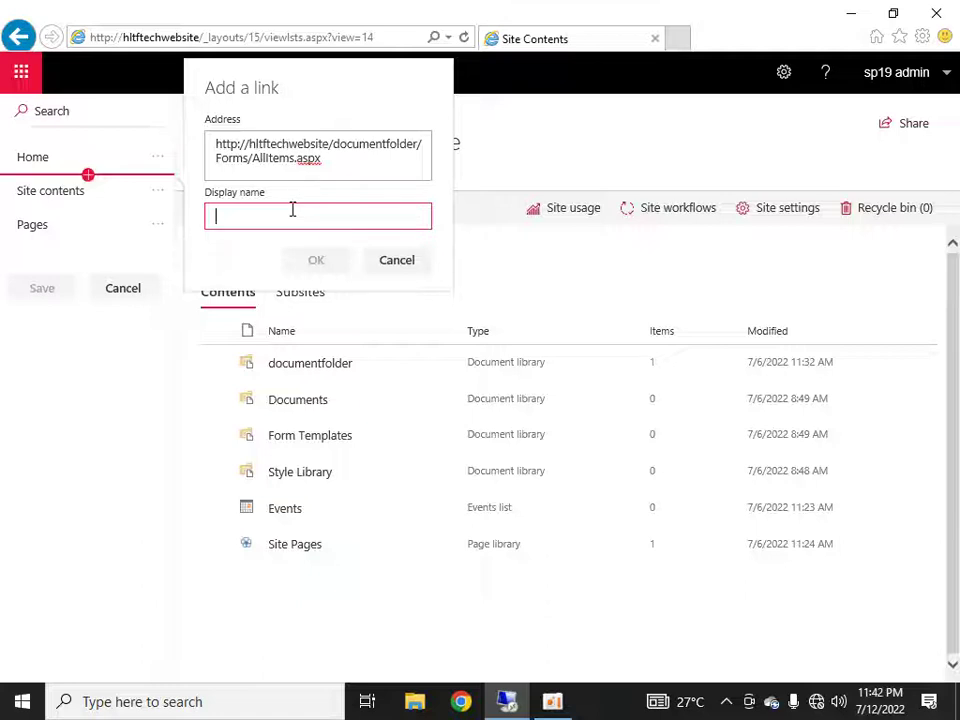
type("Document Library")
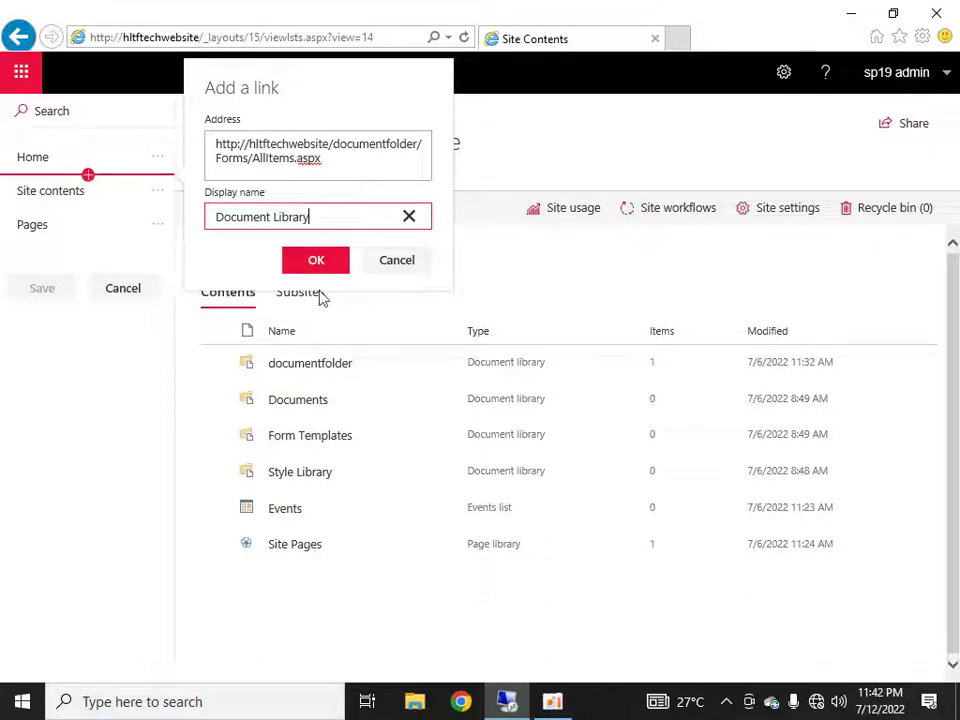
left_click(305, 262)
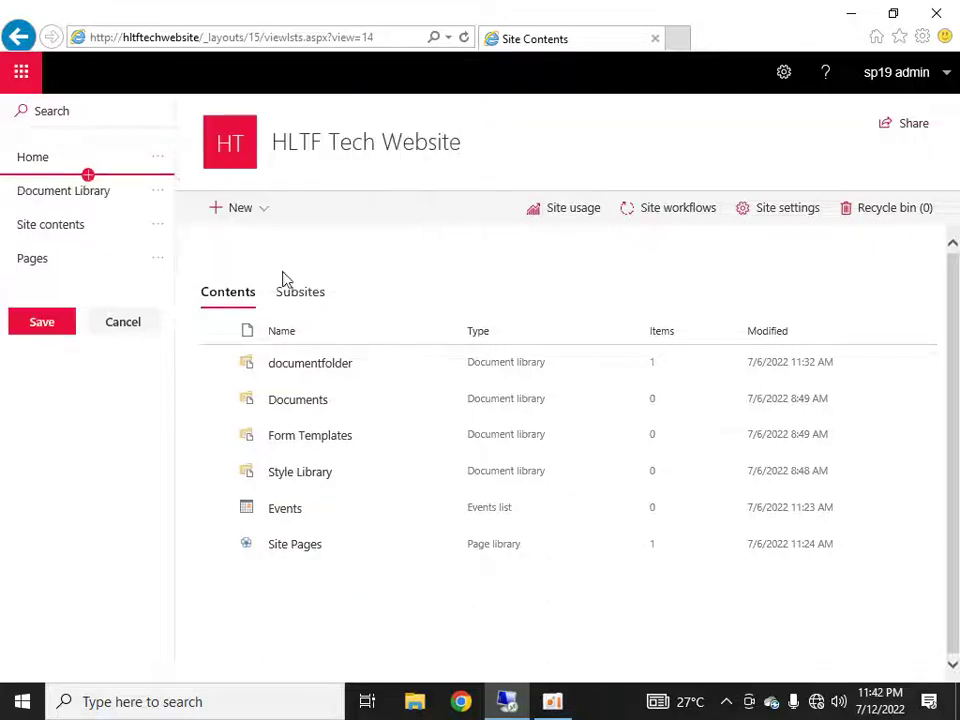
left_click(44, 323)
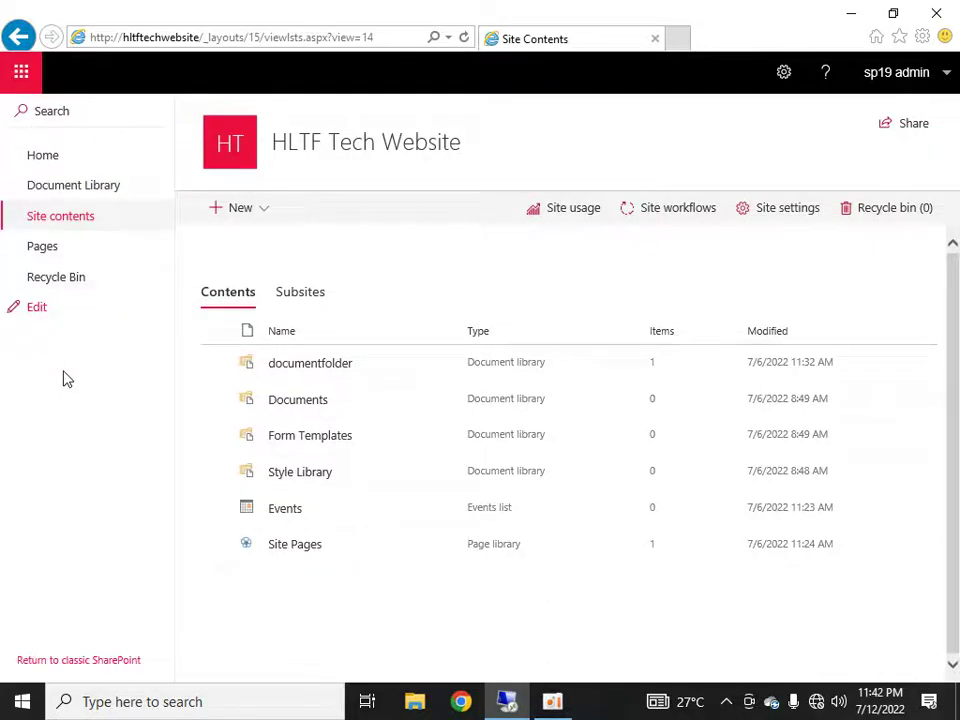
- Test the Document Library navigation link from the site's home page and return to the home page
left_click(231, 165)
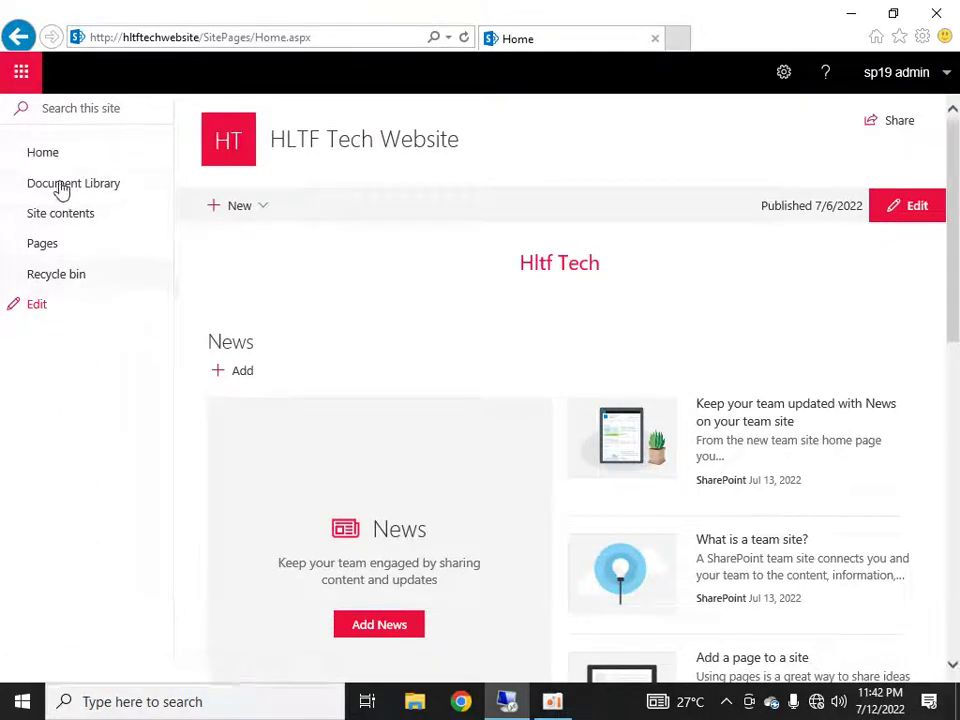
left_click(72, 190)
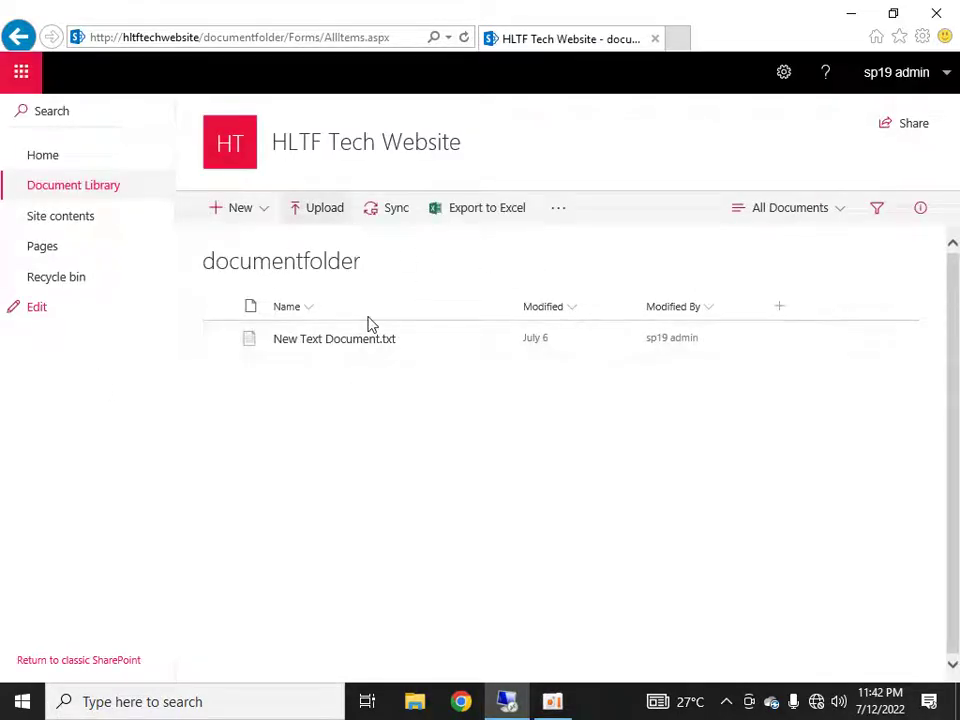
left_click(79, 160)
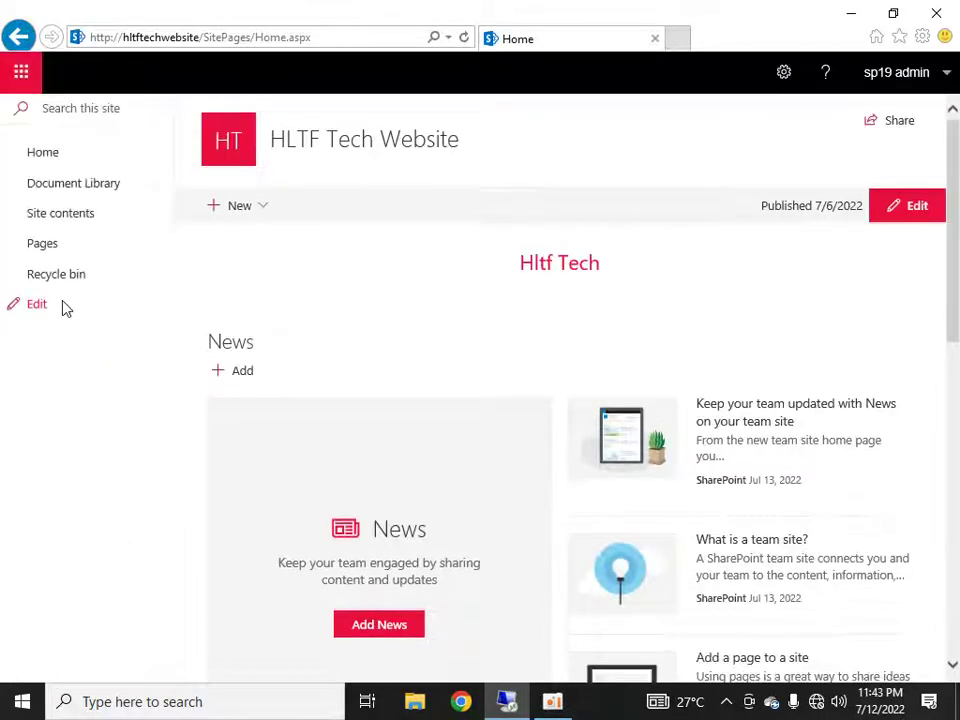
- Edit the site navigation and move the Document Library link down one place, below Site contents
left_click(38, 305)
mouse_move(80, 218)
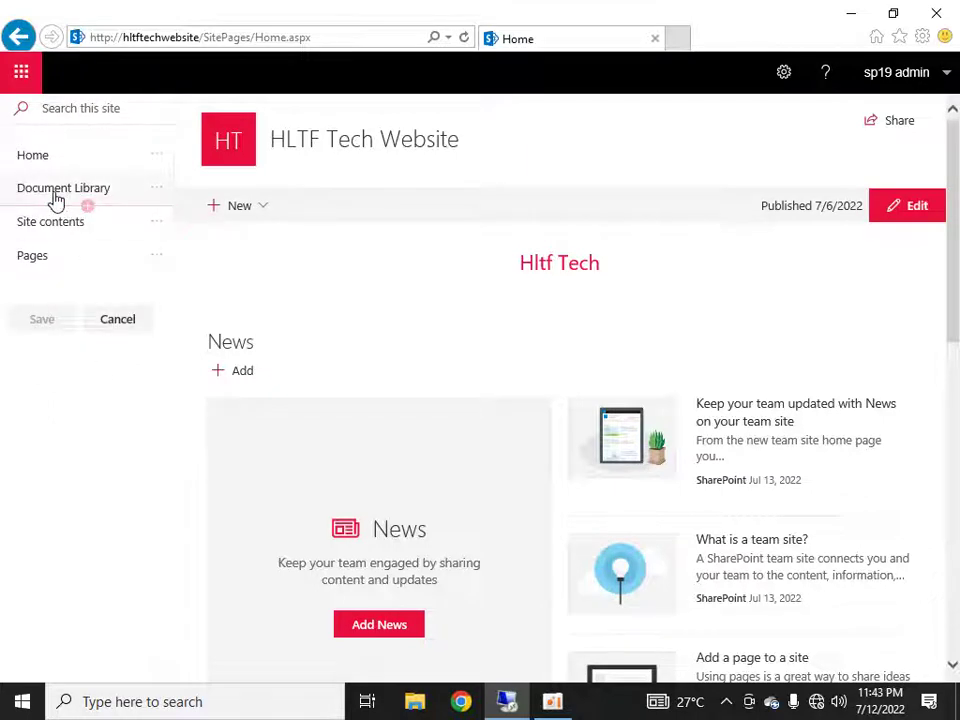
left_click(157, 190)
left_click(172, 284)
- Make Document Library a sub link of Site contents, saving the navigation and expanding Site contents to check it
left_click(155, 221)
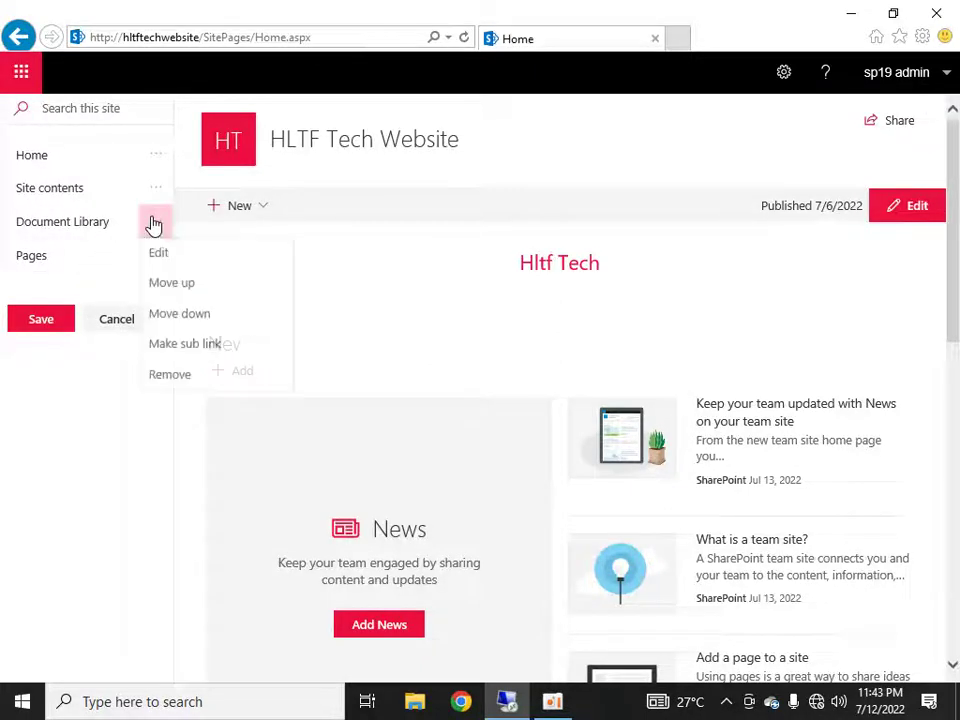
left_click(176, 346)
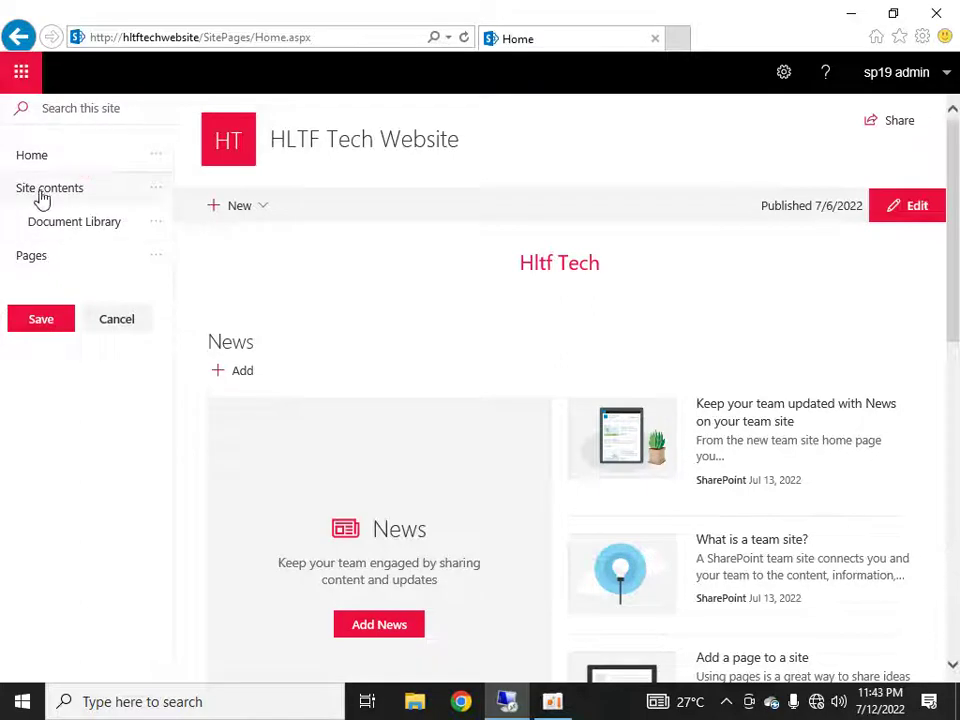
left_click(30, 325)
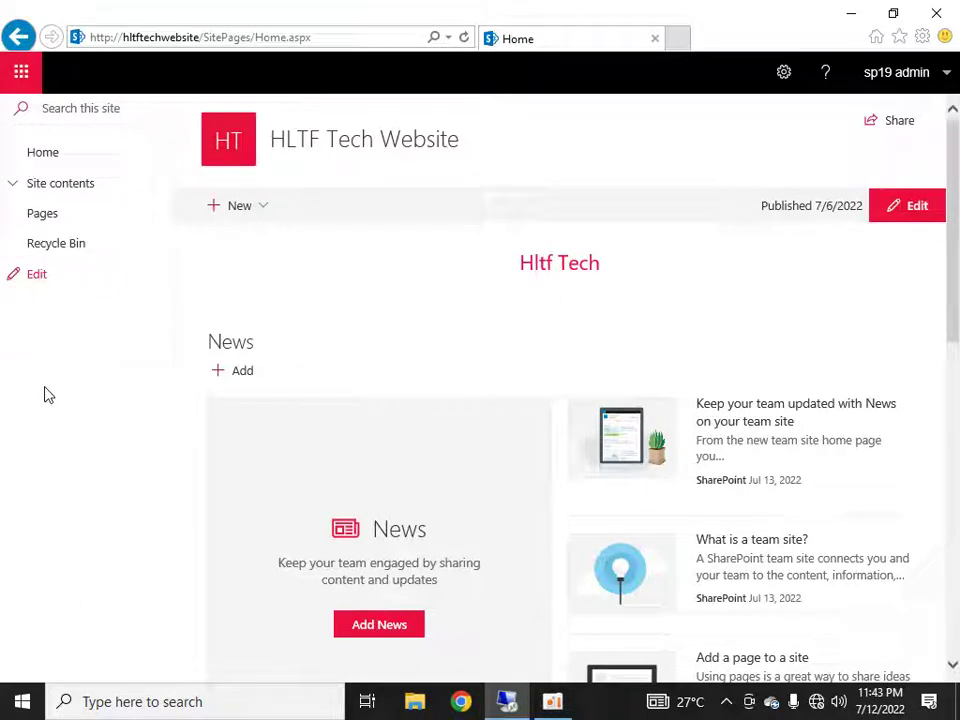
left_click(13, 188)
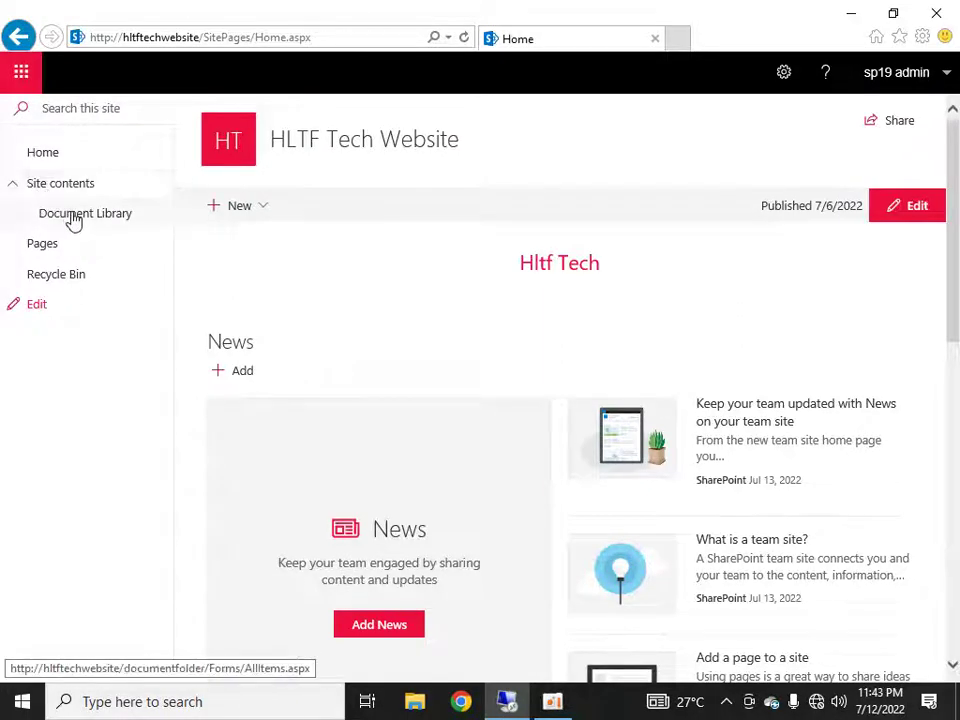
- Promote the Document Library sub link back to the top level of the site navigation and save the navigation
left_click_drag(73, 220, 103, 268)
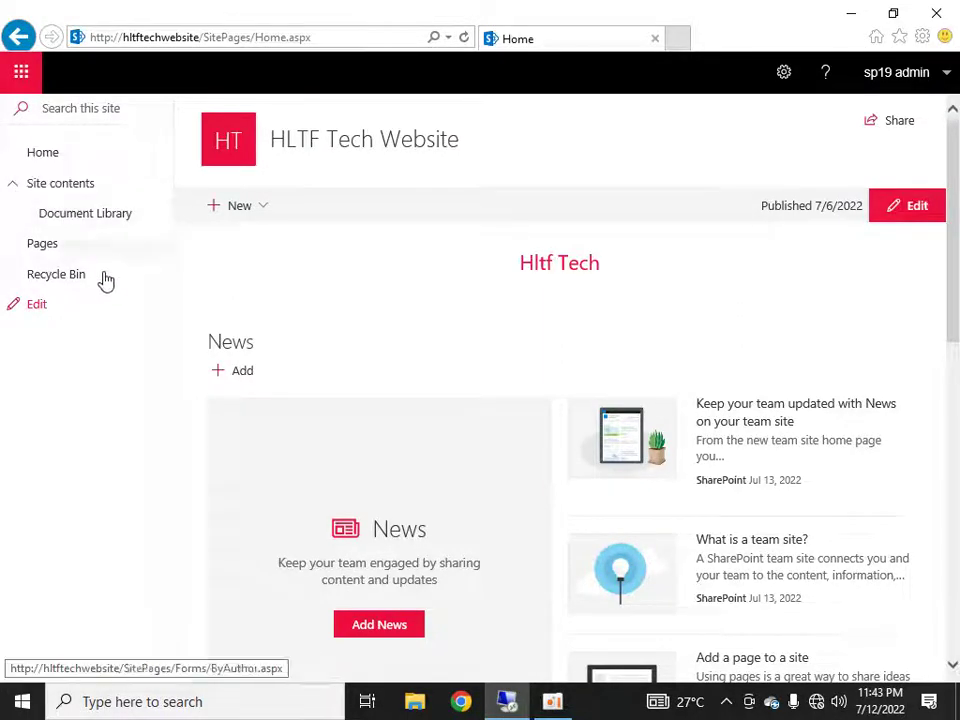
left_click(36, 304)
left_click(155, 222)
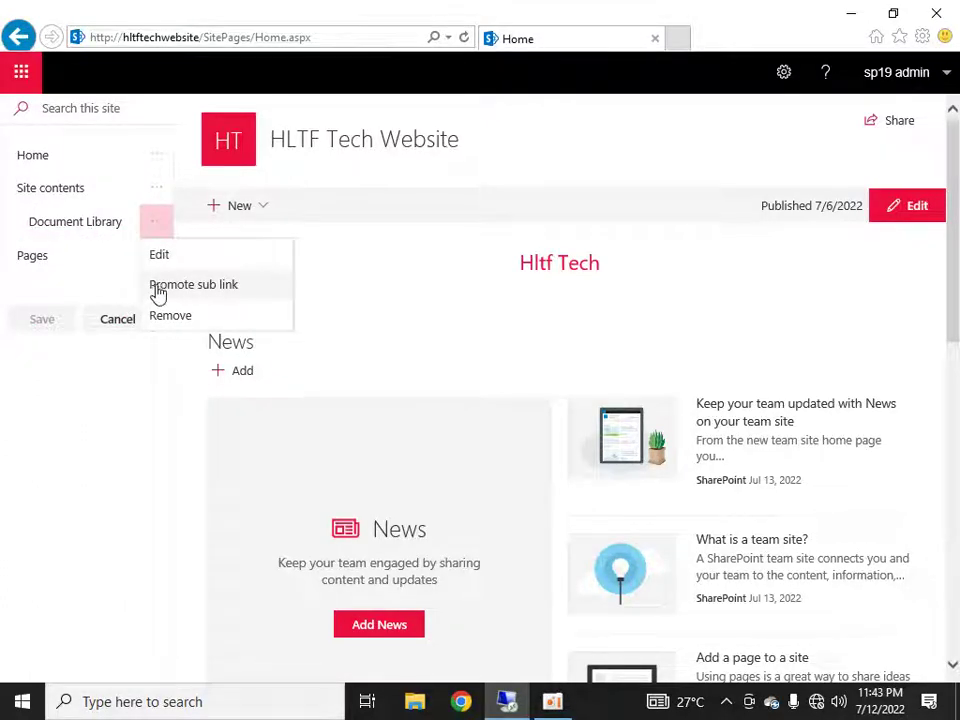
left_click(152, 292)
left_click(50, 322)
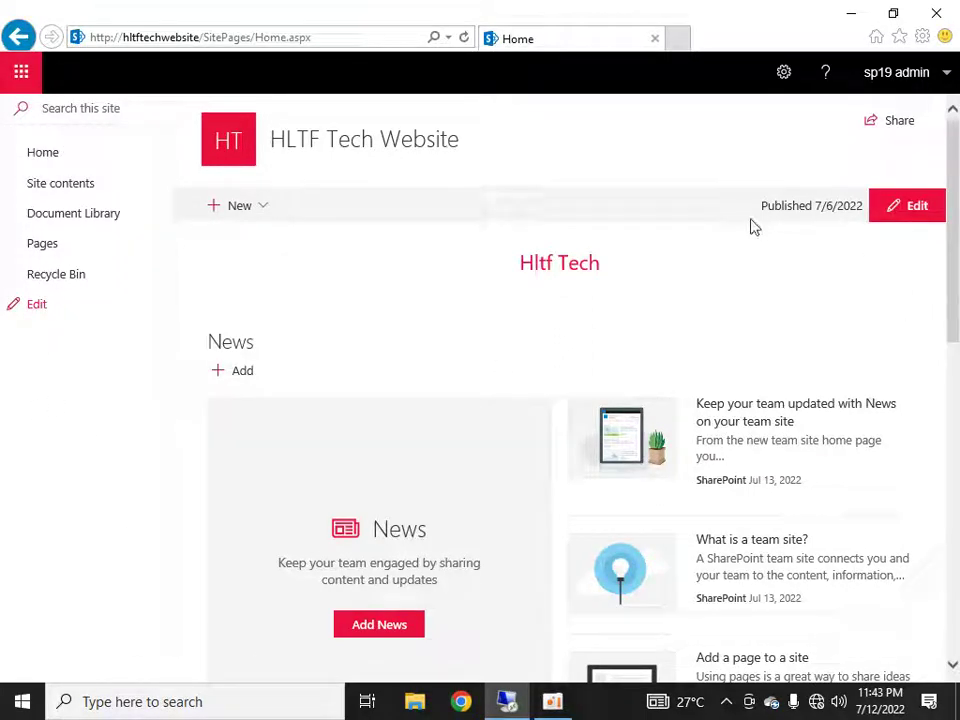
- Disable Quick Launch in the Navigation Elements page of the site settings and return to the home page
left_click(784, 80)
left_click(785, 76)
left_click(763, 228)
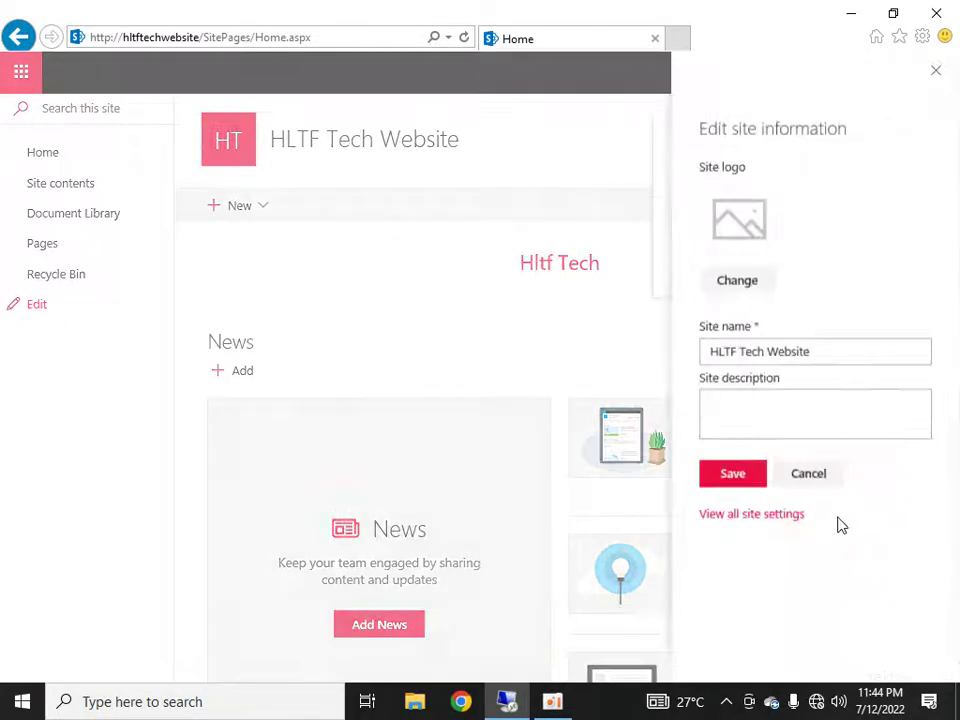
left_click(776, 515)
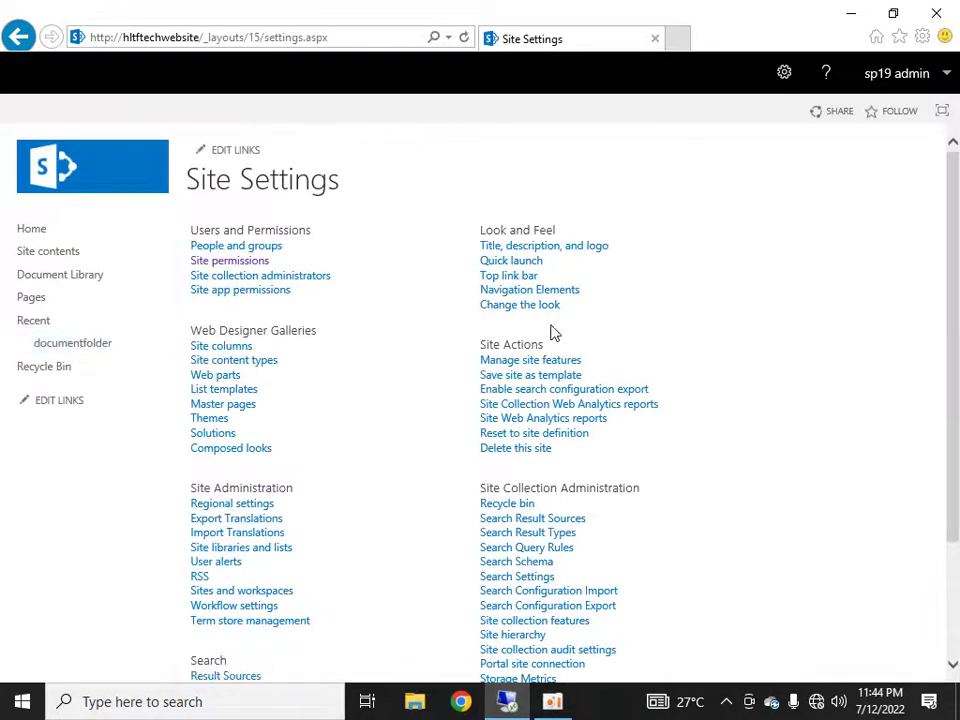
left_click(515, 292)
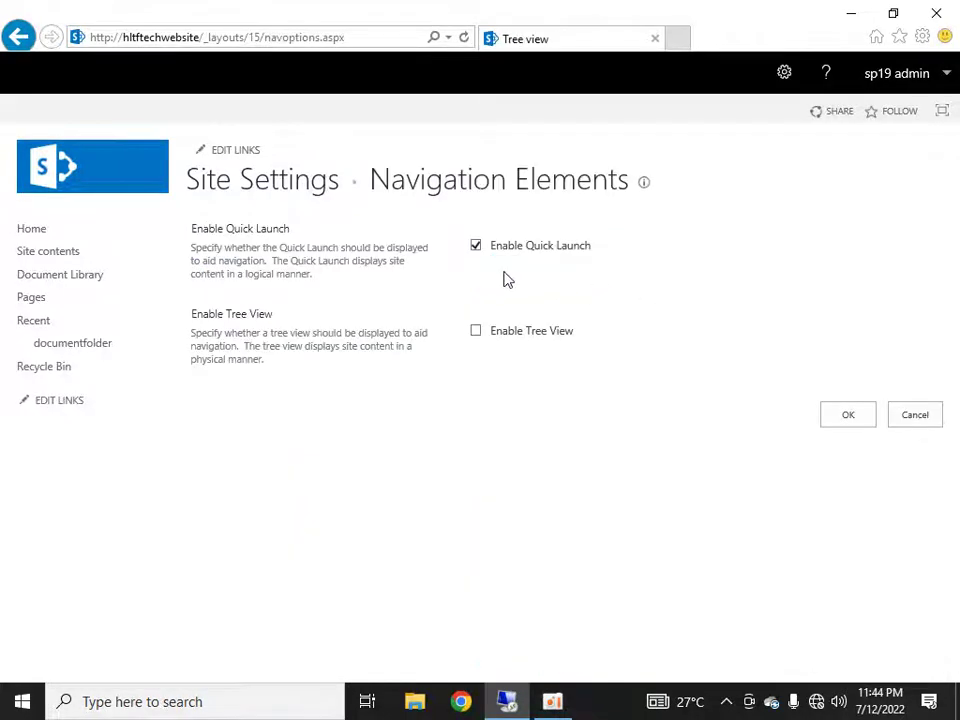
left_click(476, 246)
left_click(849, 420)
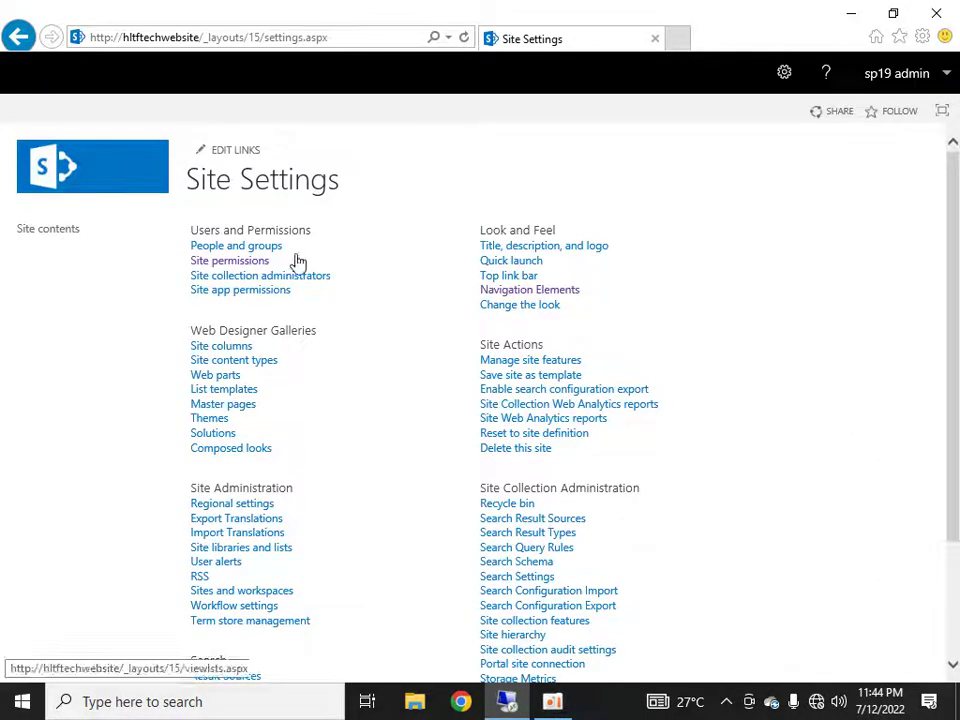
left_click(155, 188)
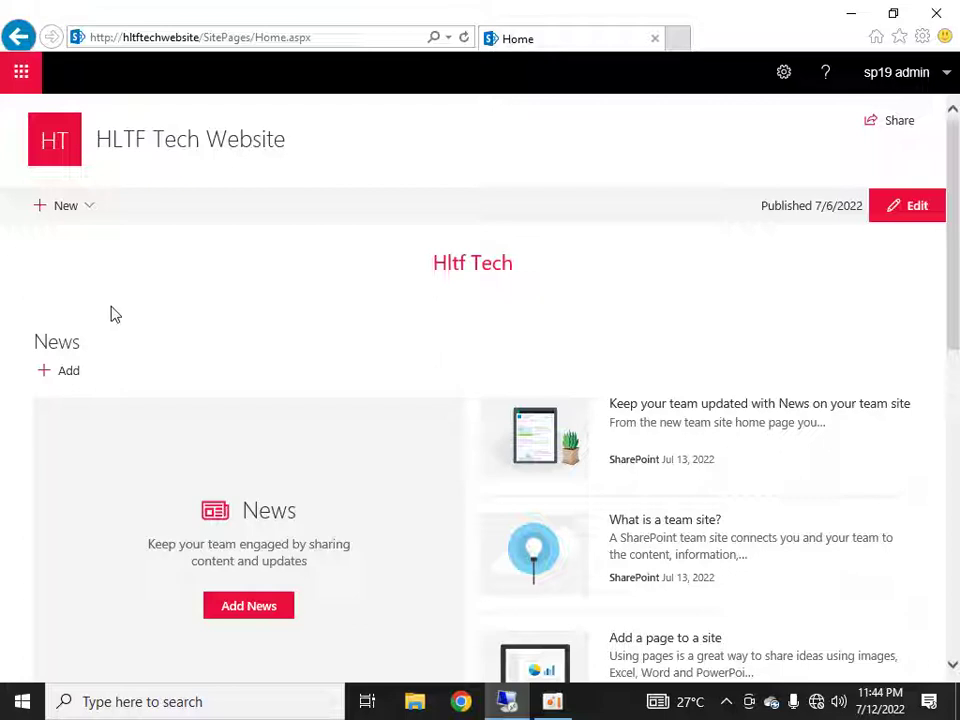
- Open the Top Link Bar page from the full list of site settings
left_click(784, 76)
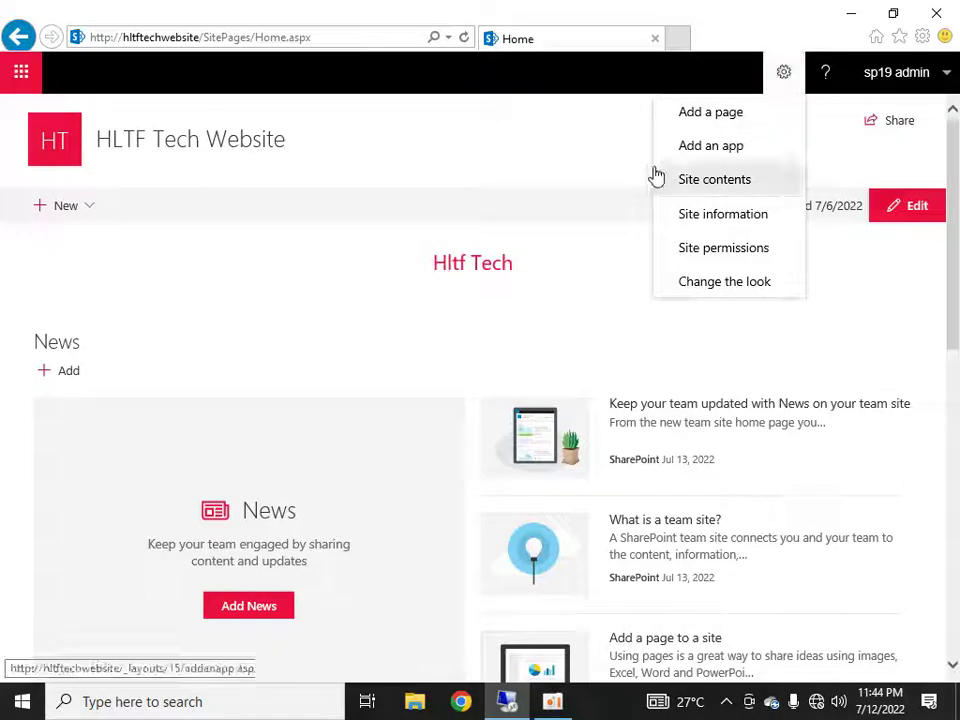
left_click(503, 190)
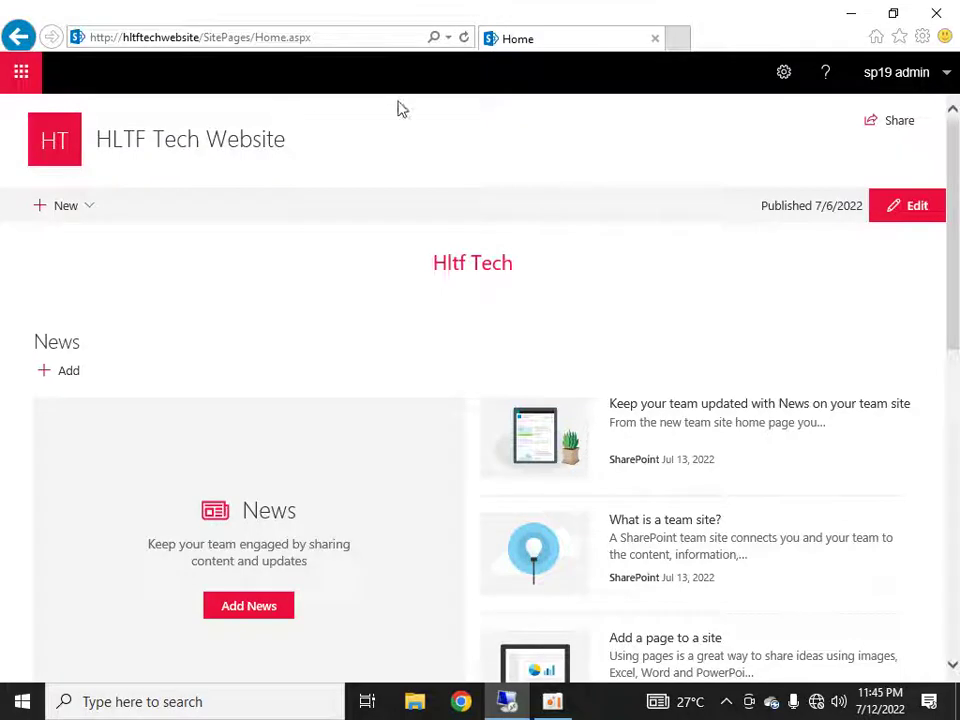
left_click(787, 88)
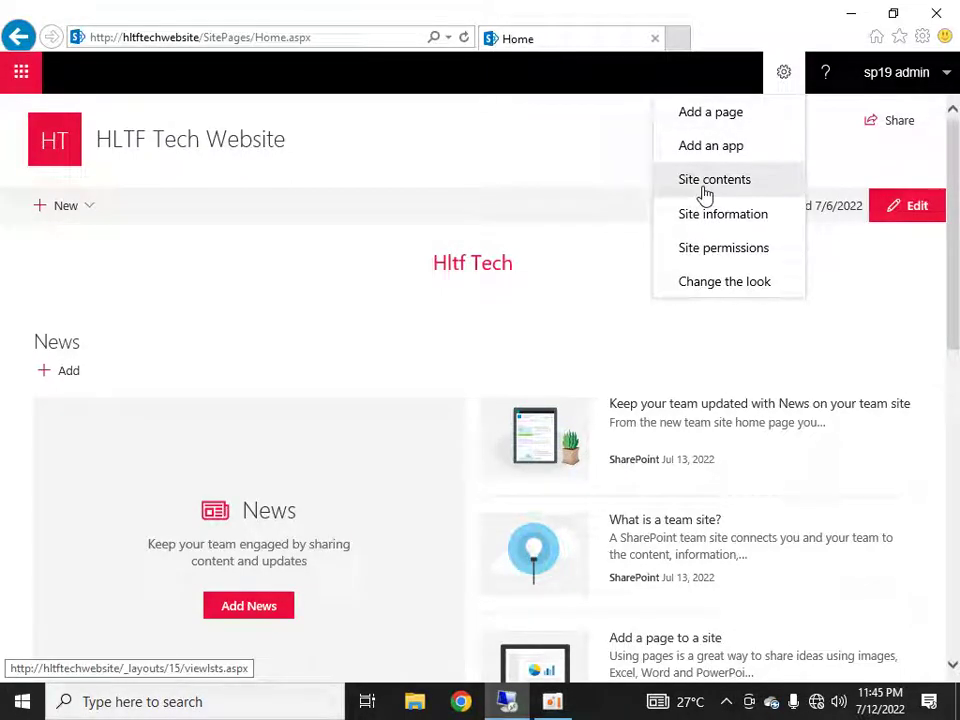
left_click(705, 220)
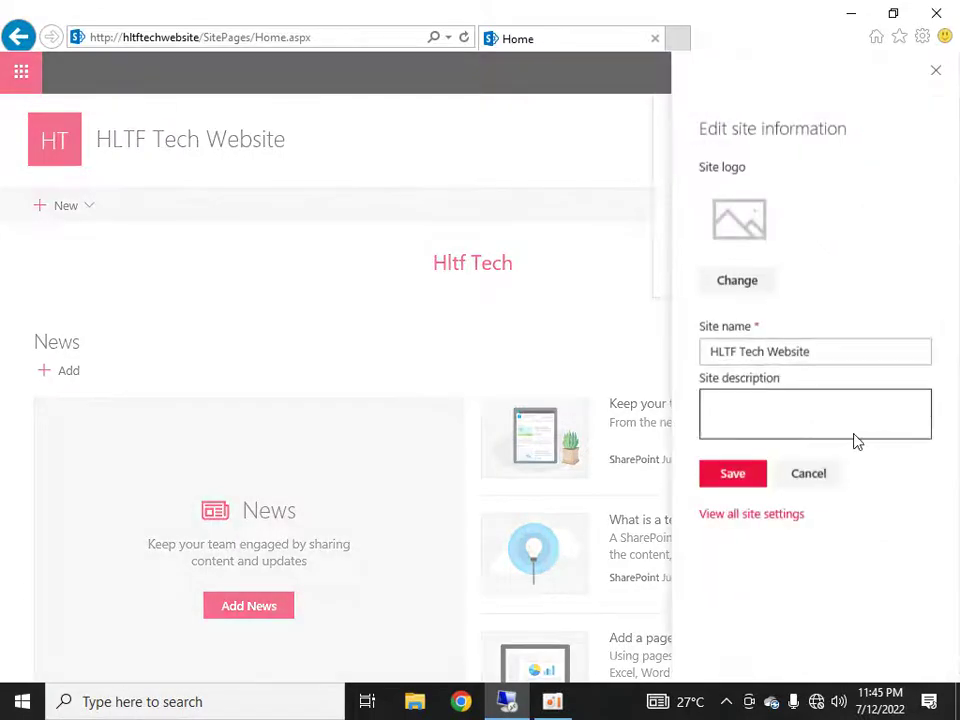
left_click(798, 513)
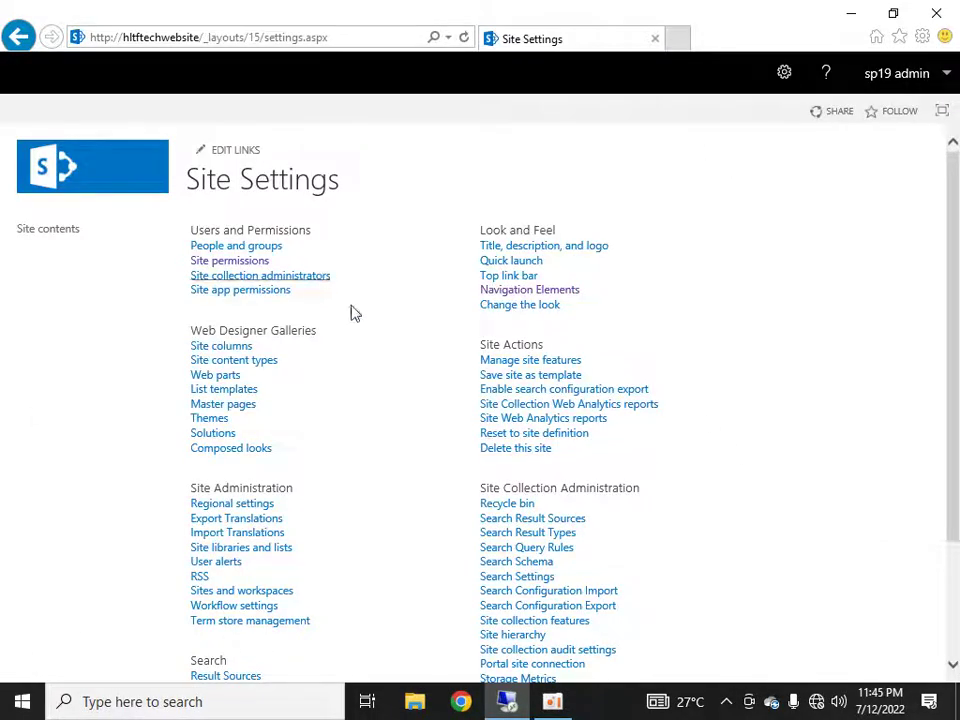
left_click(512, 277)
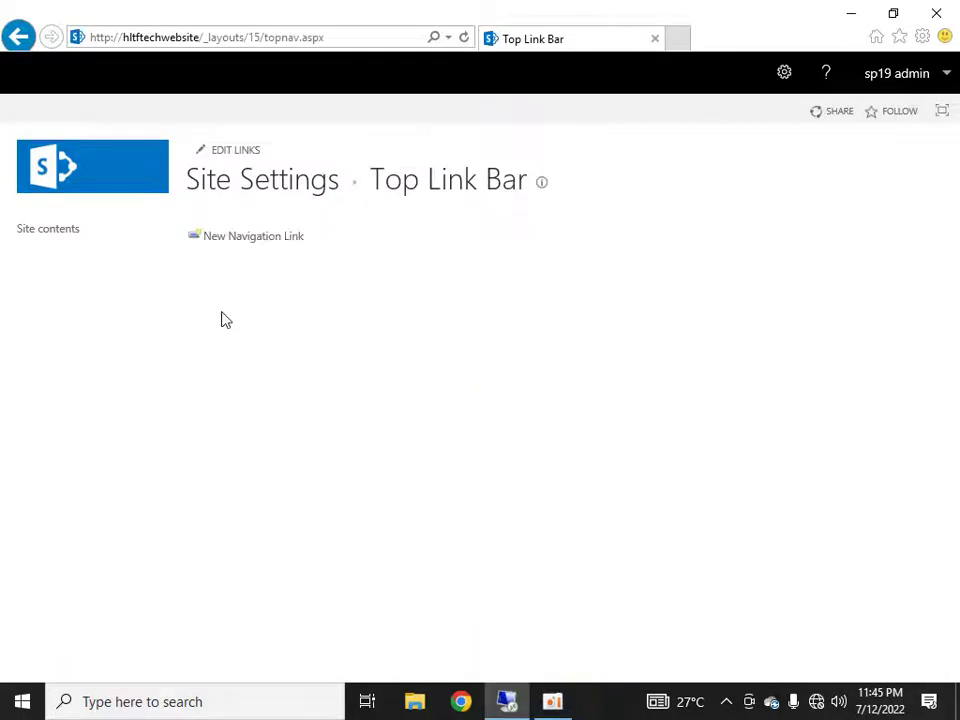
left_click(230, 240)
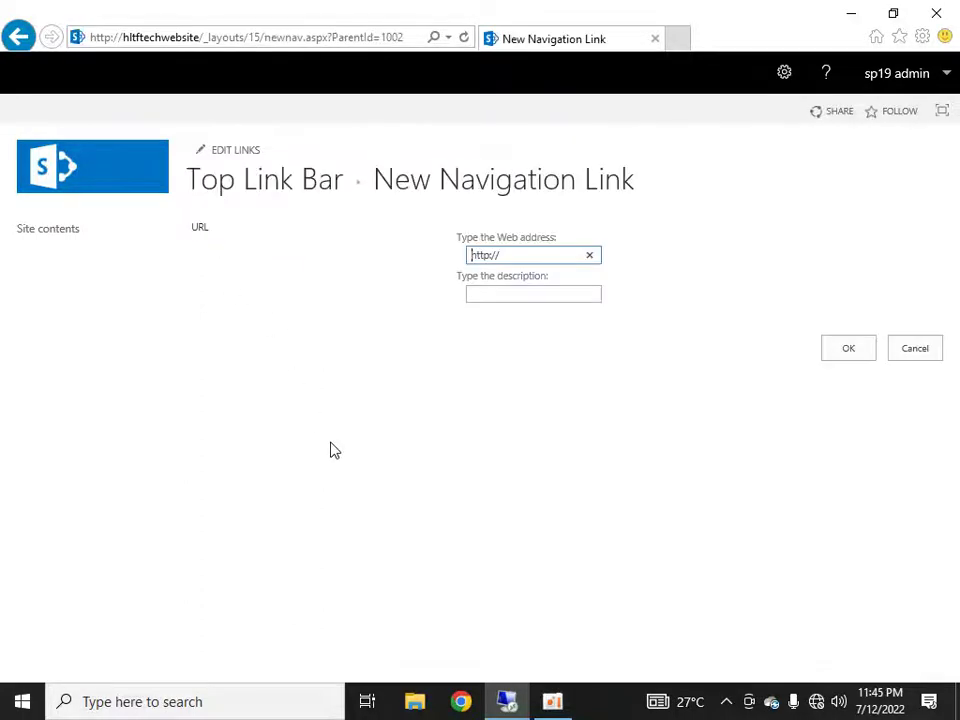
left_click_drag(516, 259, 465, 255)
left_click(508, 254)
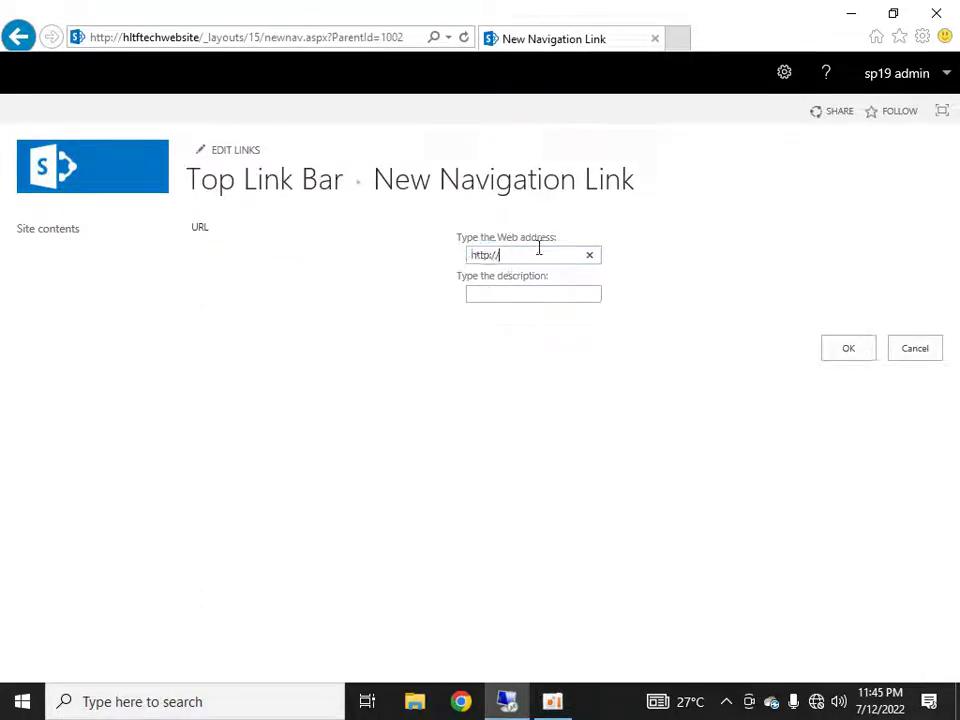
type("hltftechwebsite")
key("Tab")
type("Ho")
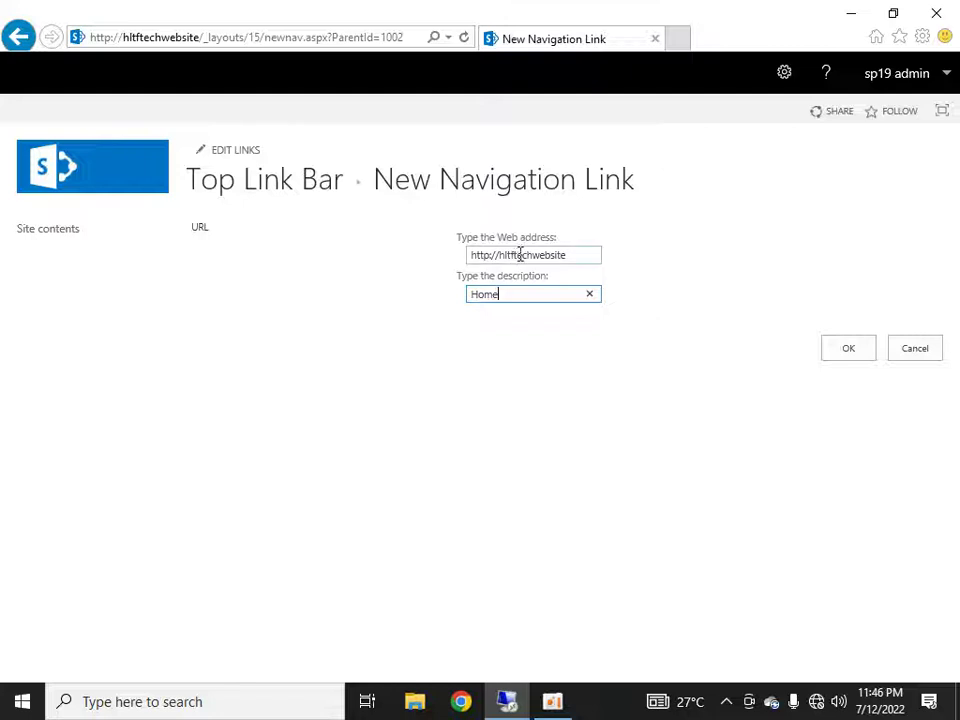
left_click(826, 351)
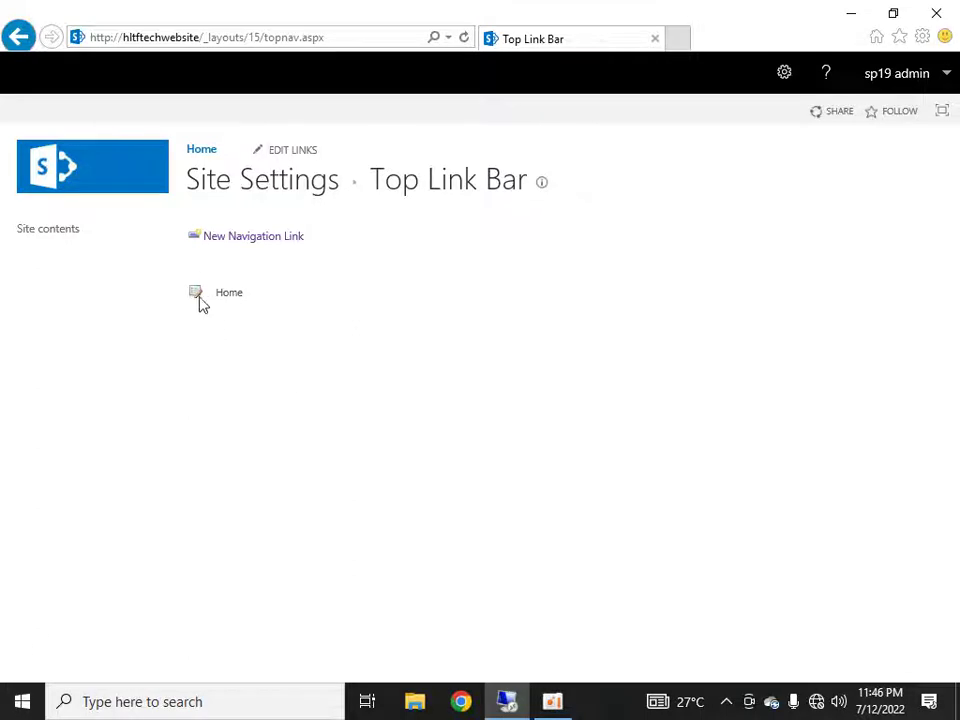
left_click(58, 186)
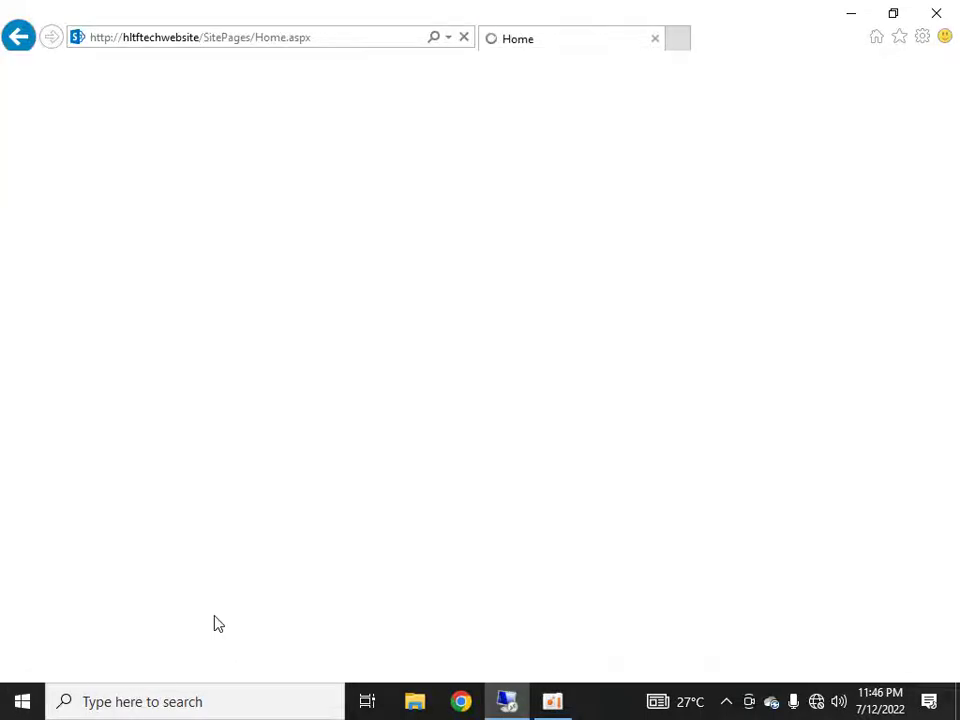
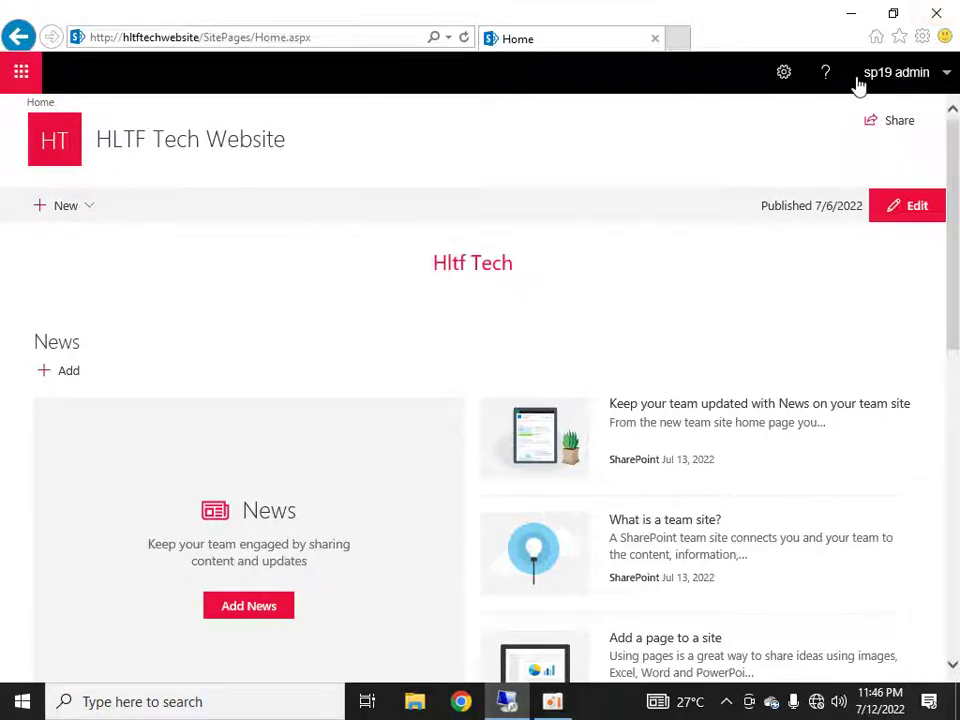
- Open the site's home page in a second browser tab through the site logo
left_click(788, 86)
left_click(252, 114)
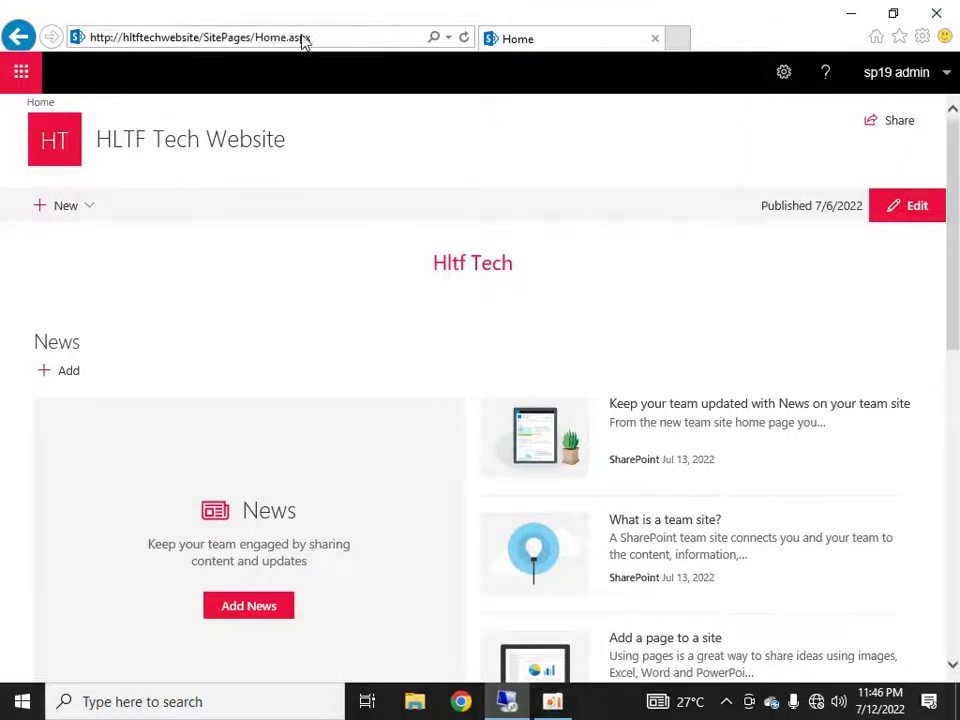
right_click(517, 50)
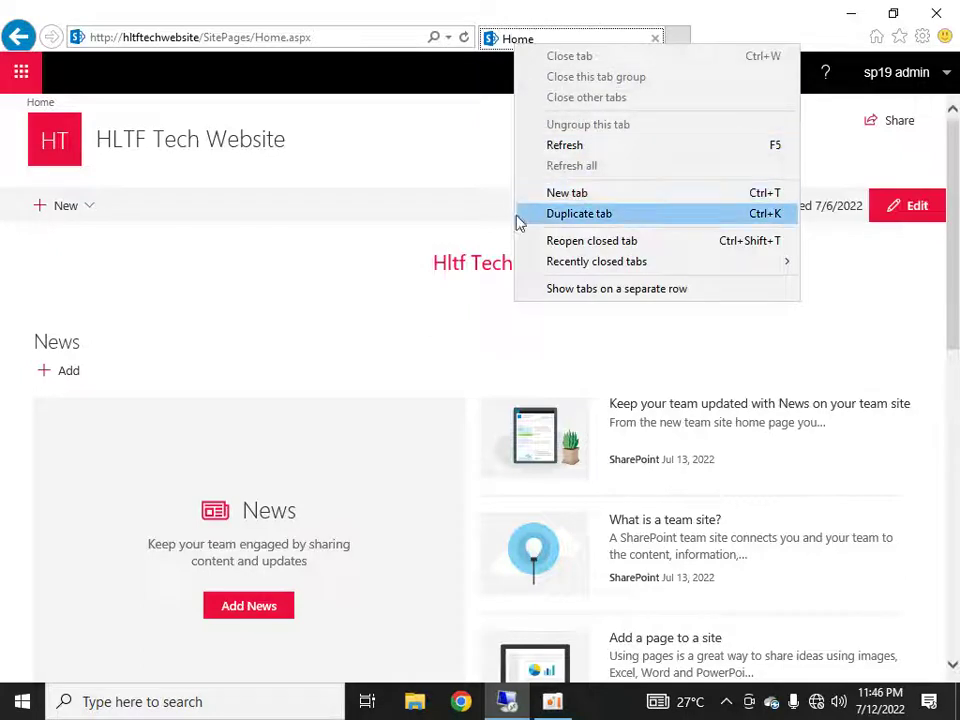
left_click(363, 238)
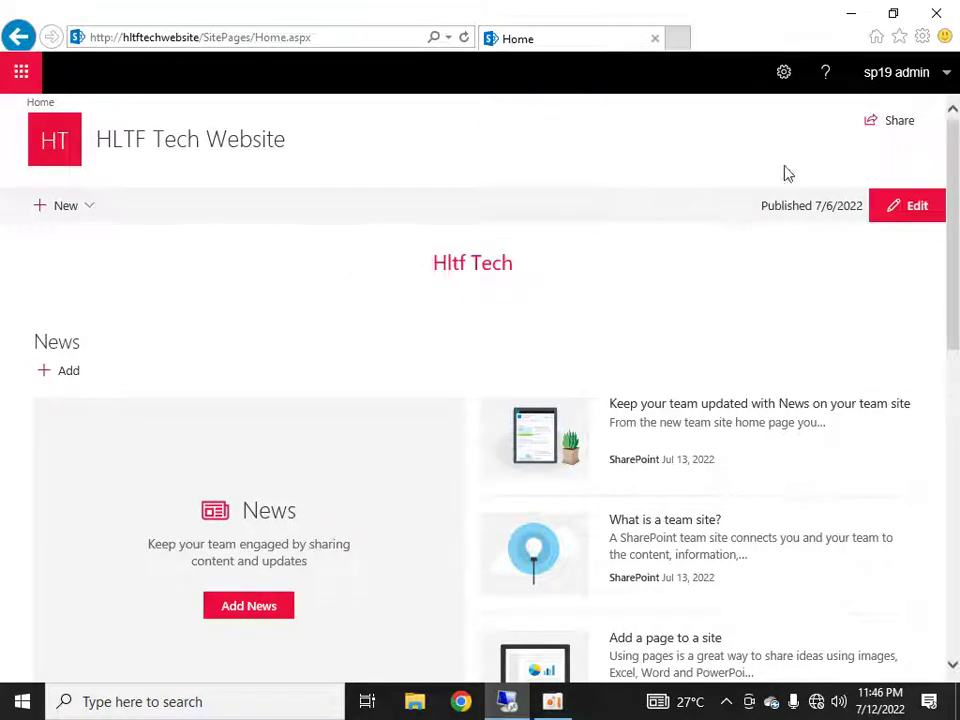
right_click(62, 148)
left_click(130, 181)
- Open the documentfolder library from Site contents, copy its web address and close its tab
left_click(783, 73)
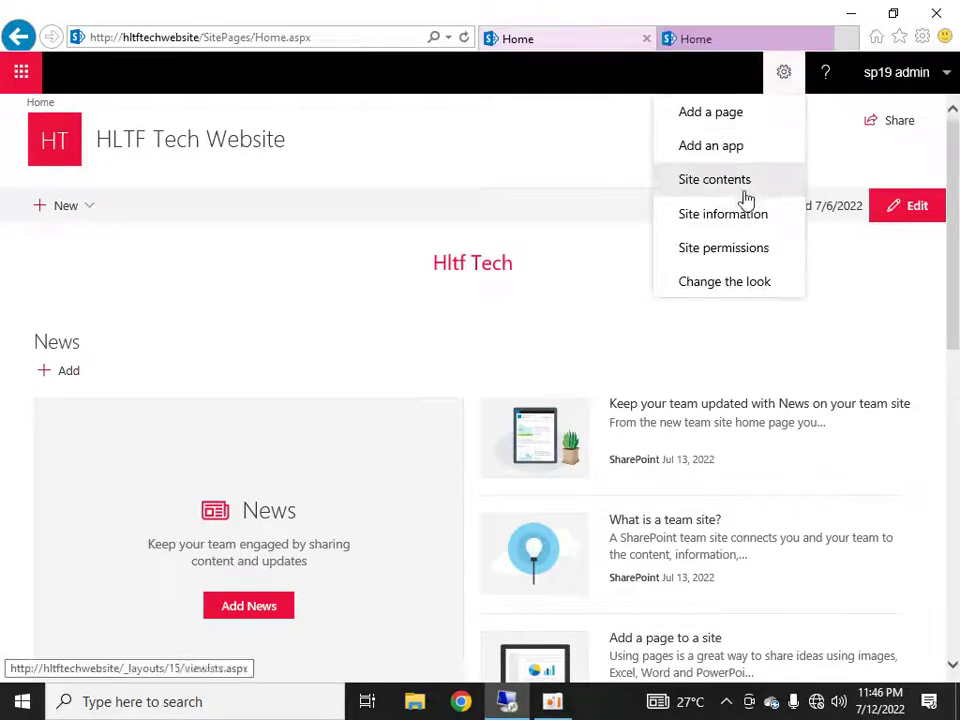
left_click(742, 184)
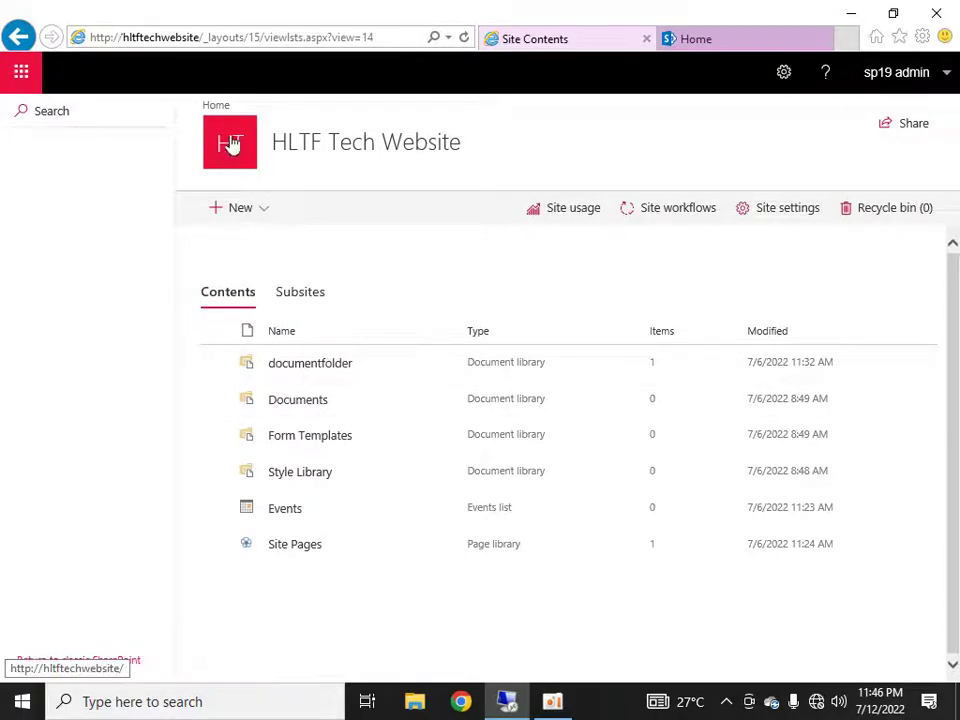
left_click(337, 365)
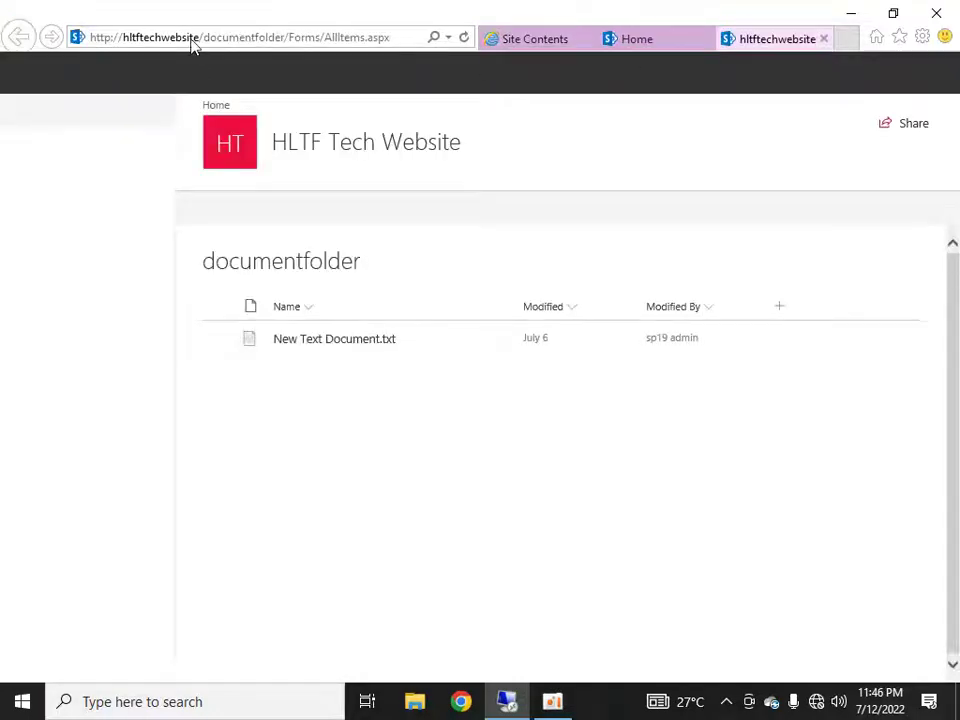
left_click(192, 38)
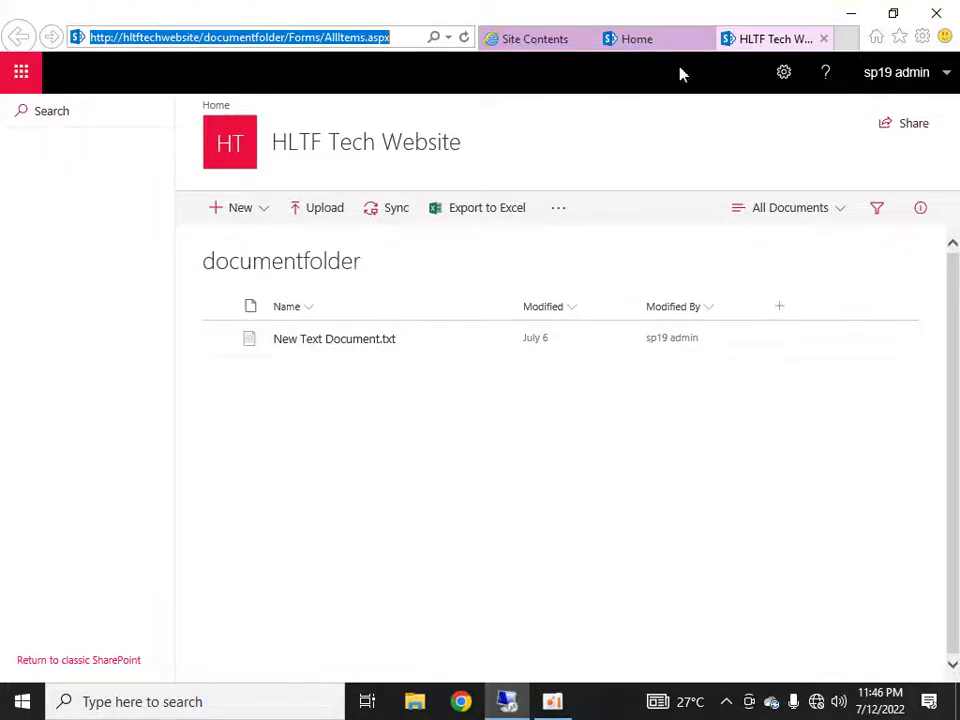
left_click(823, 39)
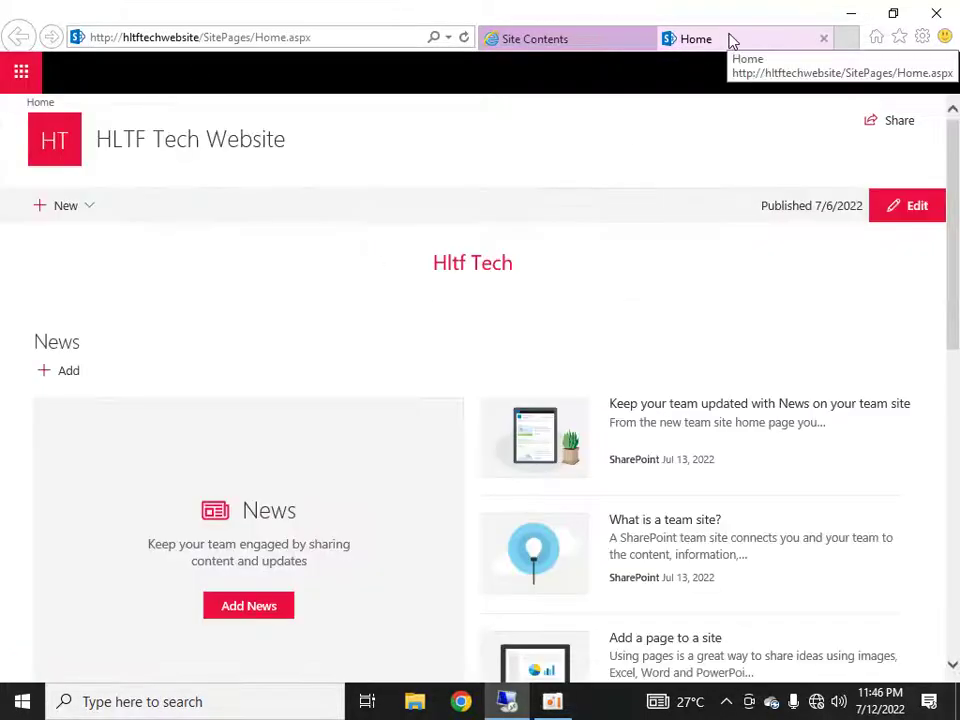
- Open the site's Top Link Bar settings by way of Site information and the full site settings
left_click(786, 74)
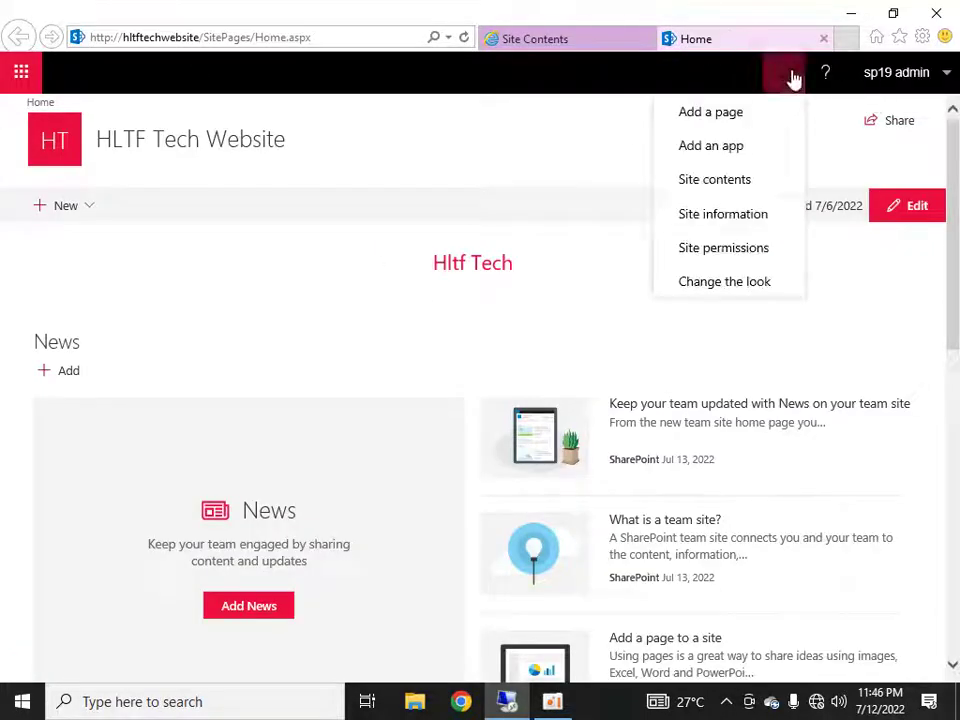
left_click(741, 216)
left_click(785, 520)
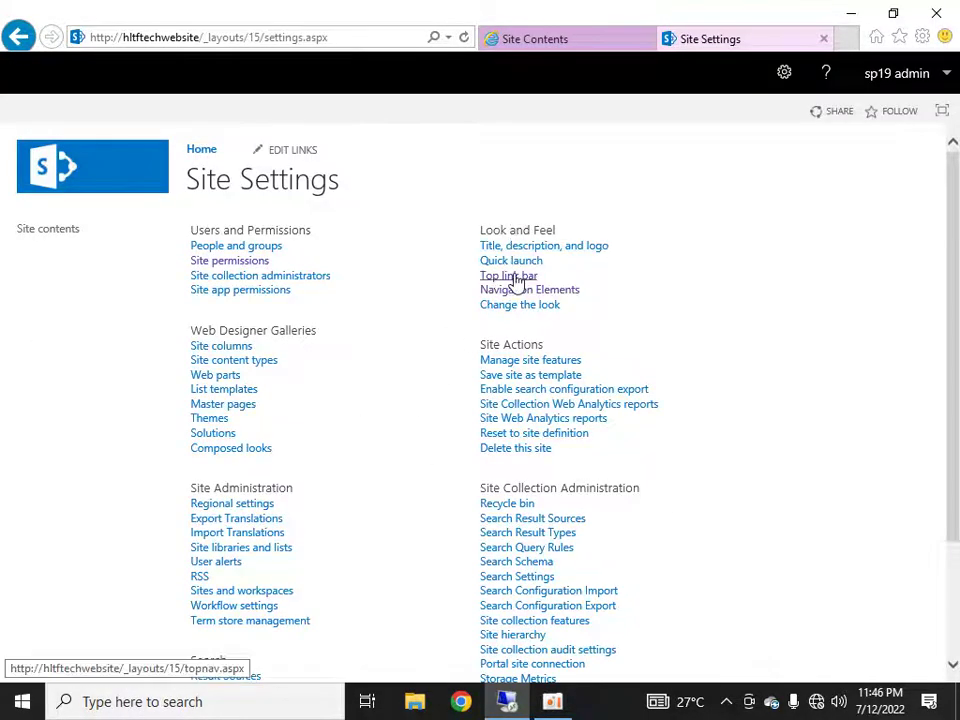
left_click(510, 276)
- Start a new navigation link with the copied documentfolder library address and the description Document Library #1
left_click(212, 238)
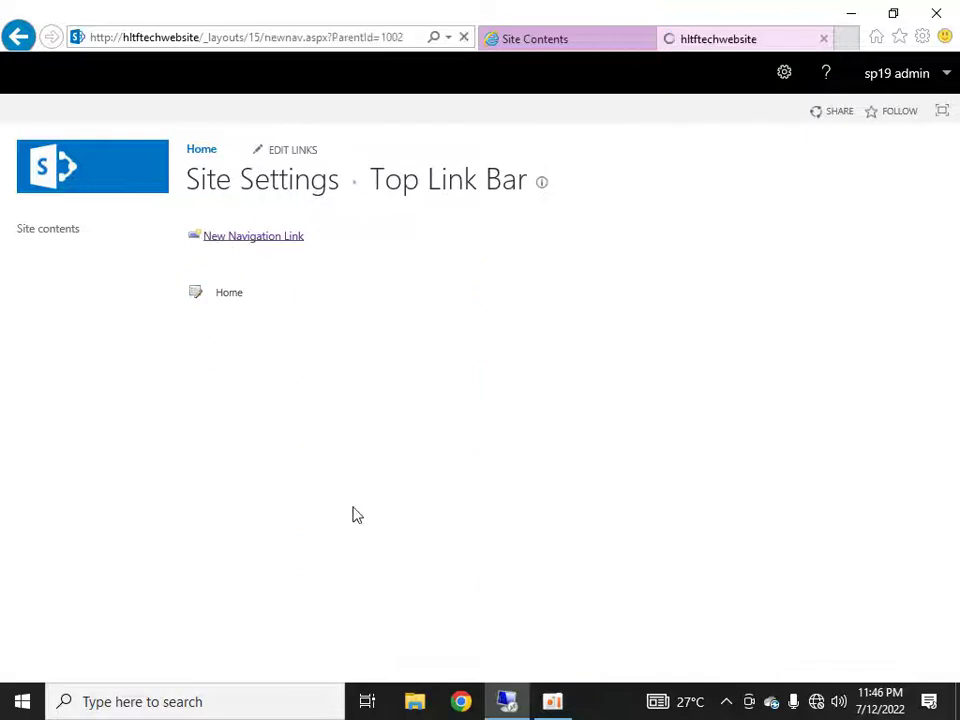
left_click_drag(497, 254, 469, 257)
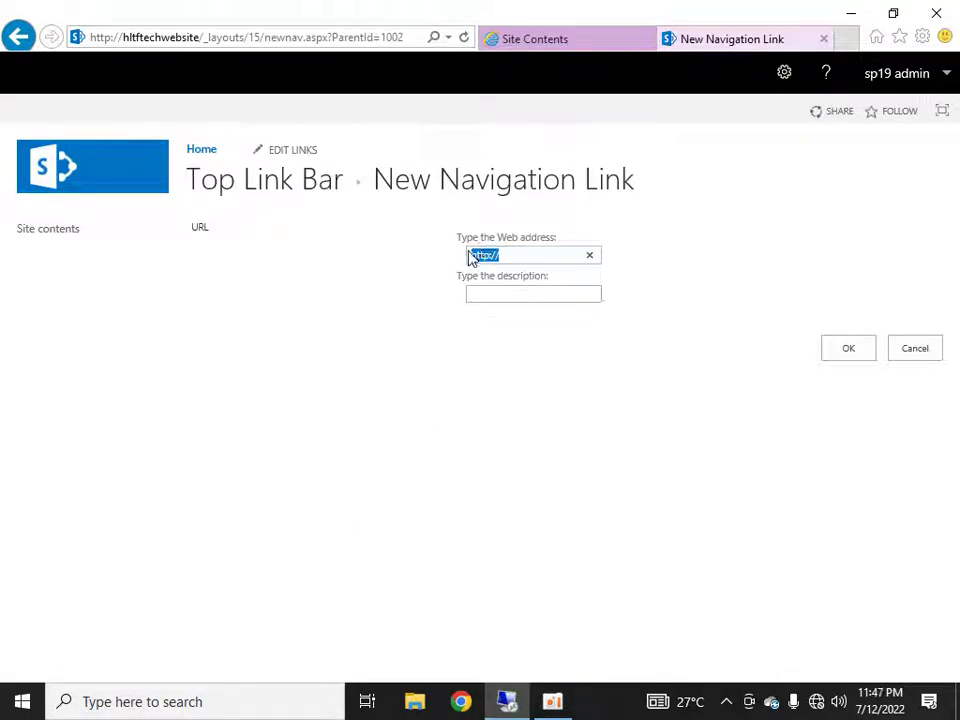
key("ctrl+v")
left_click(508, 293)
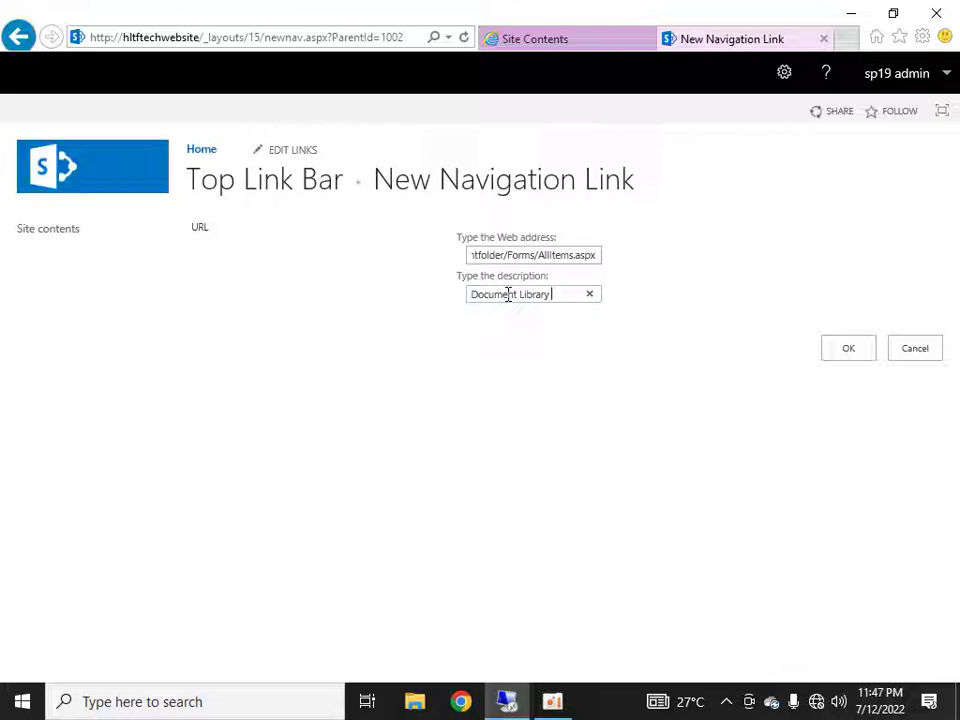
left_click(551, 294)
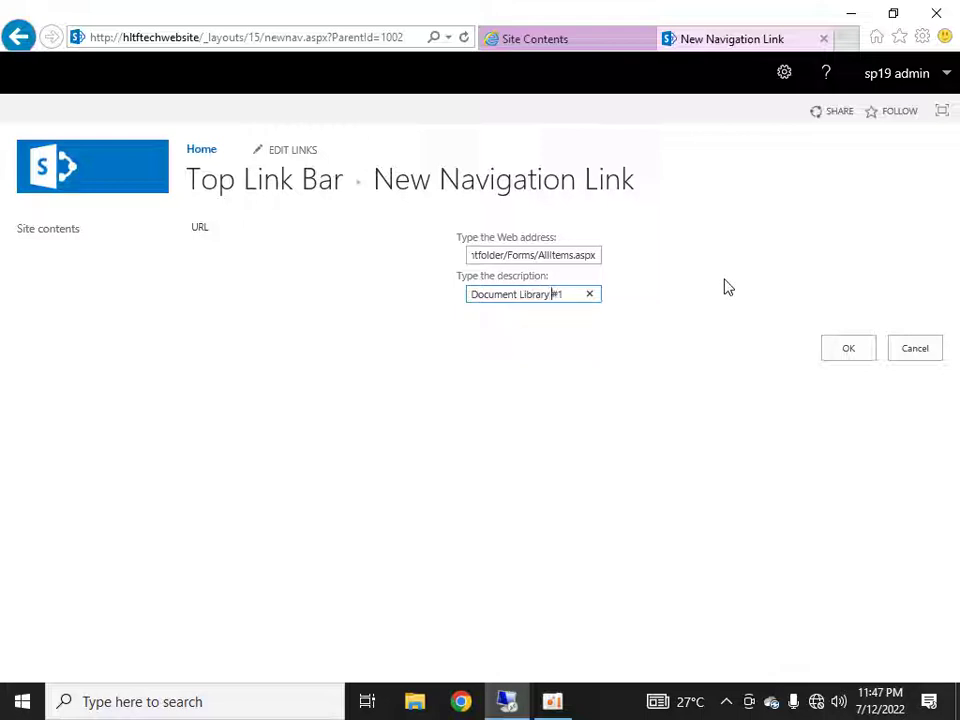
- Shorten the new link's description to Doc Lib #1 and save the link
left_click(517, 294)
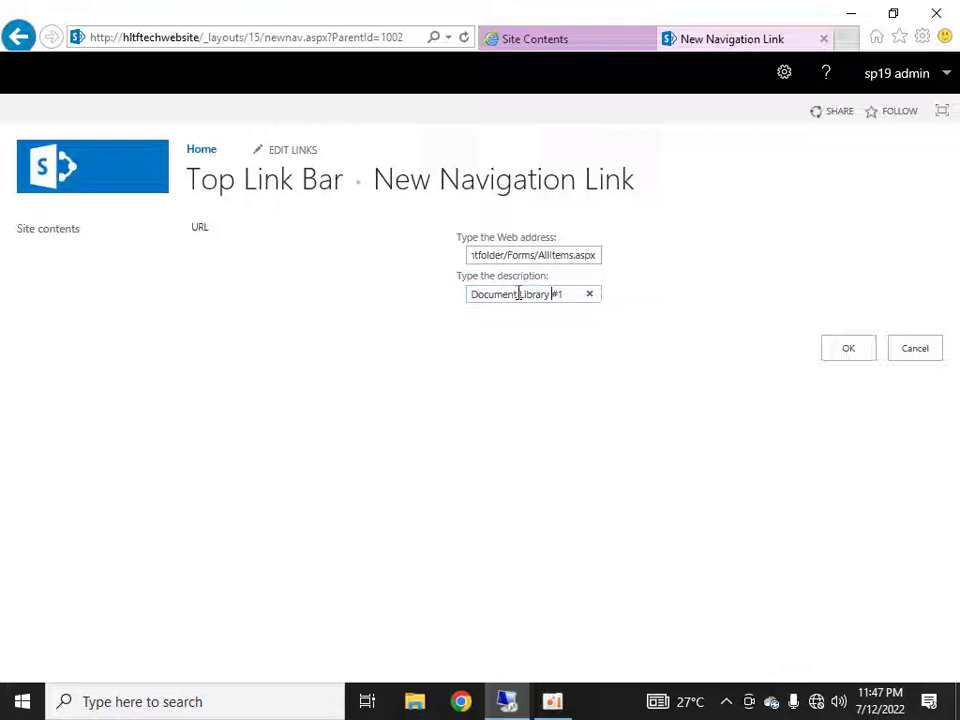
key("BackSpace")
key("BackSpace")
key("BackSpace")
key("BackSpace")
key("BackSpace")
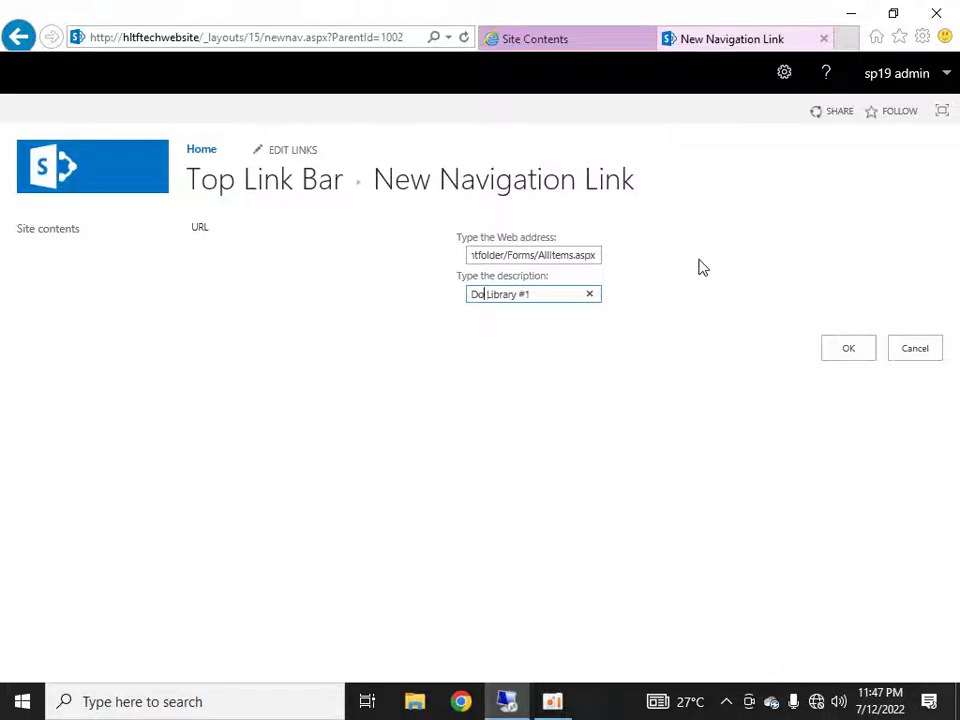
left_click(518, 293)
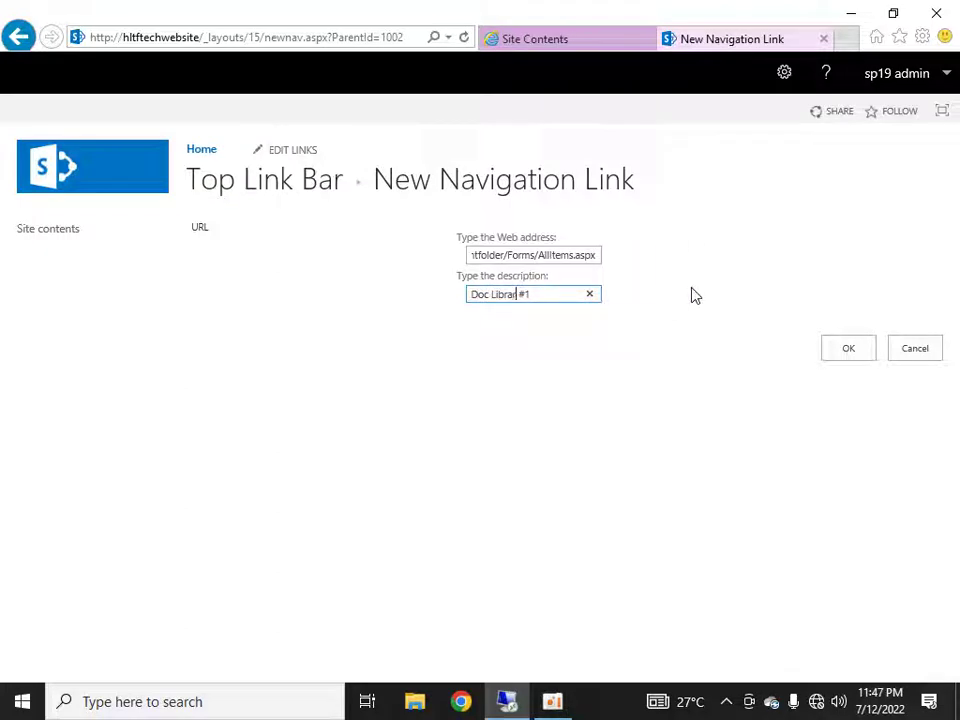
key("BackSpace")
left_click(841, 357)
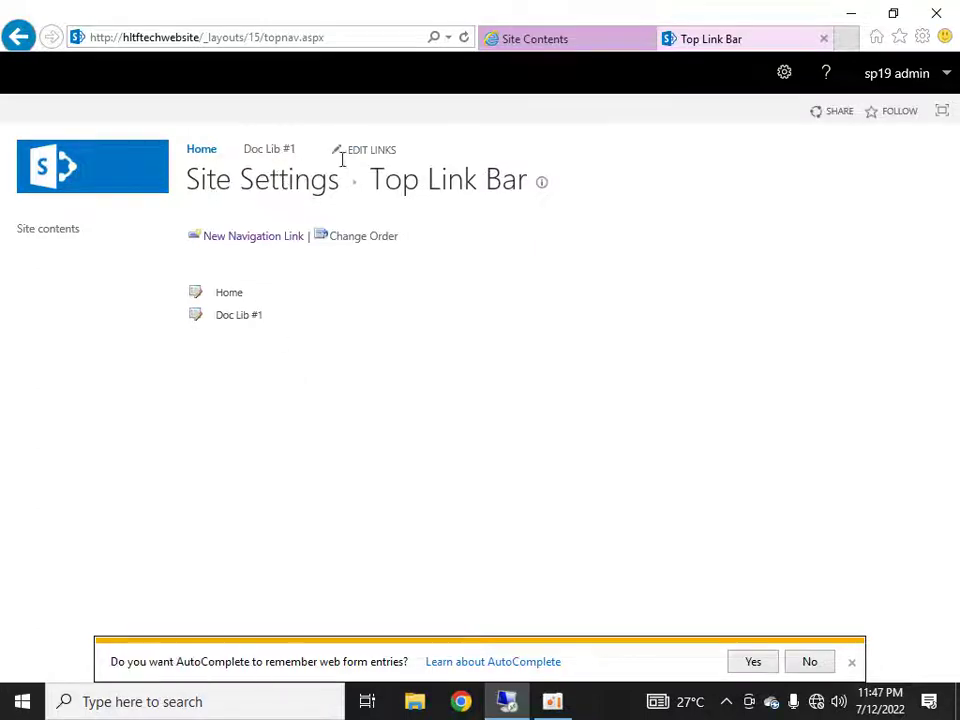
- Open the Documents library from Site contents in a new tab, select its web address and return to the Top Link Bar page
left_click(572, 41)
left_click(311, 400)
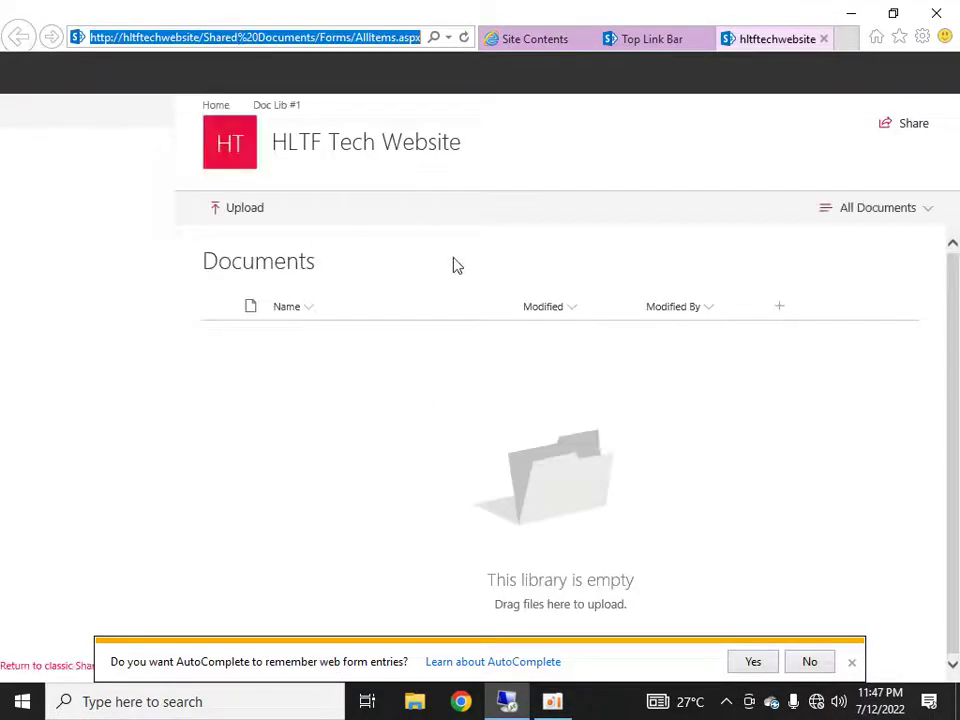
left_click(682, 45)
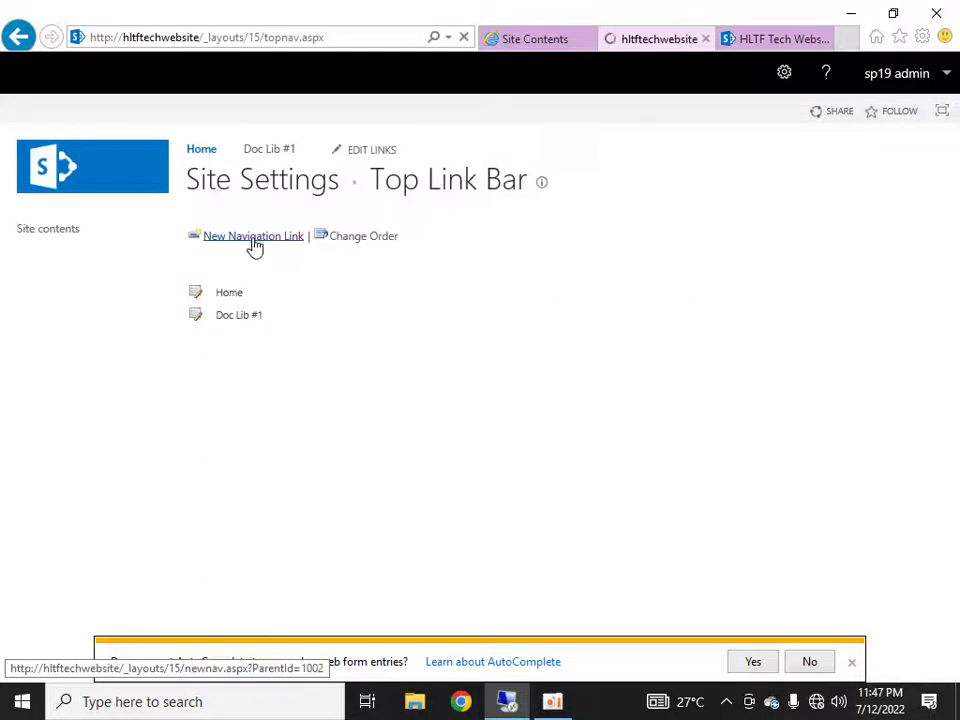
- Add another top link bar link with the web address from the clipboard and the description Doc Lib # 2
left_click(253, 249)
left_click_drag(523, 255, 432, 251)
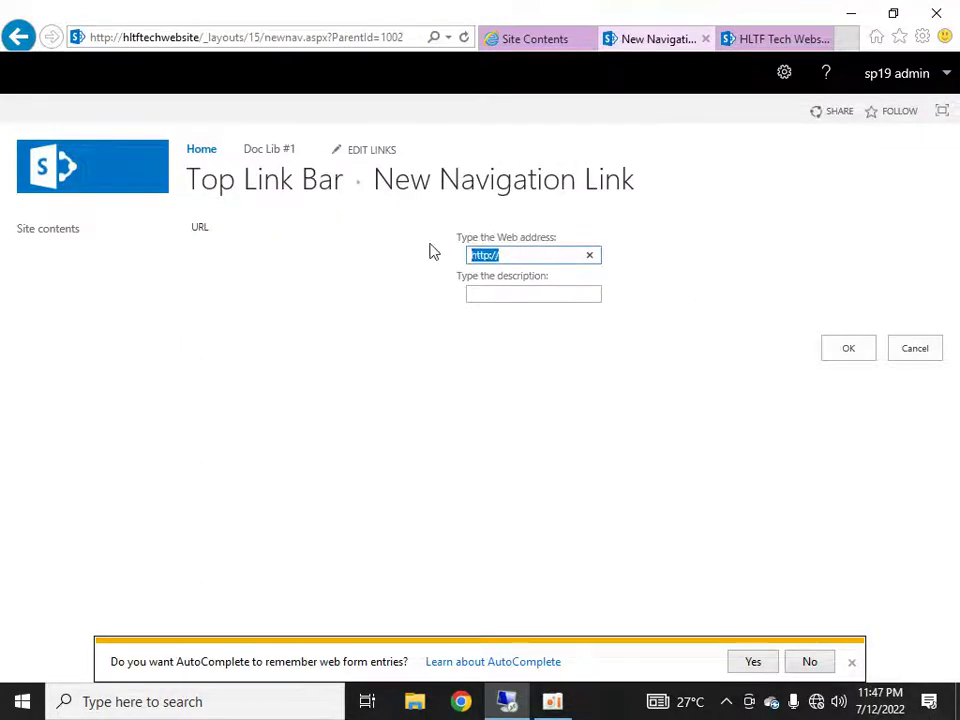
key("ctrl+v")
left_click(500, 293)
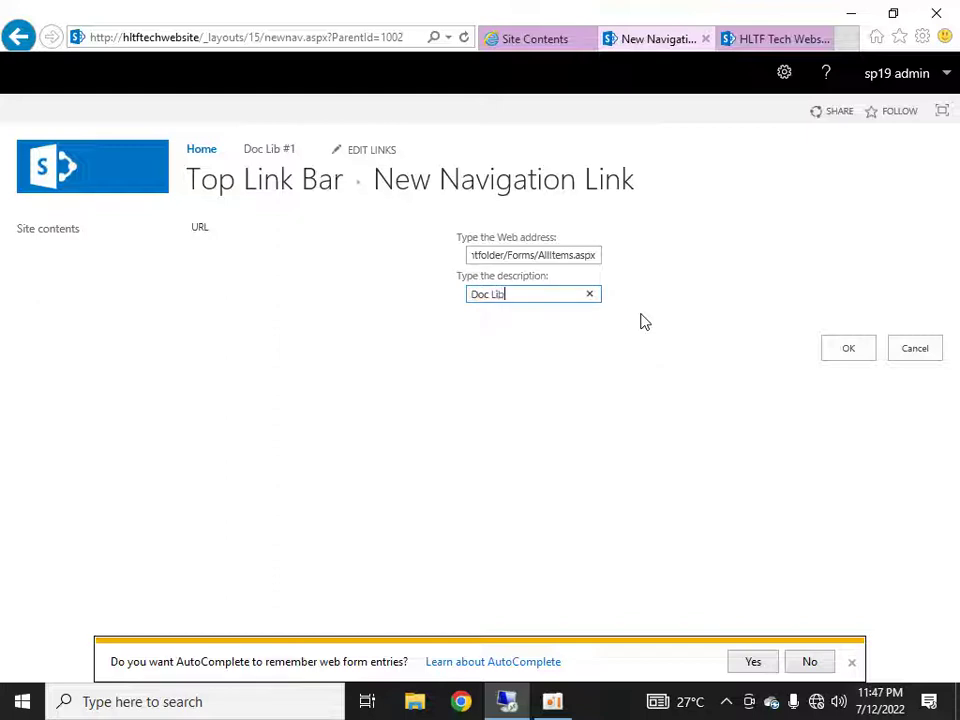
type("Doc Lib # 2")
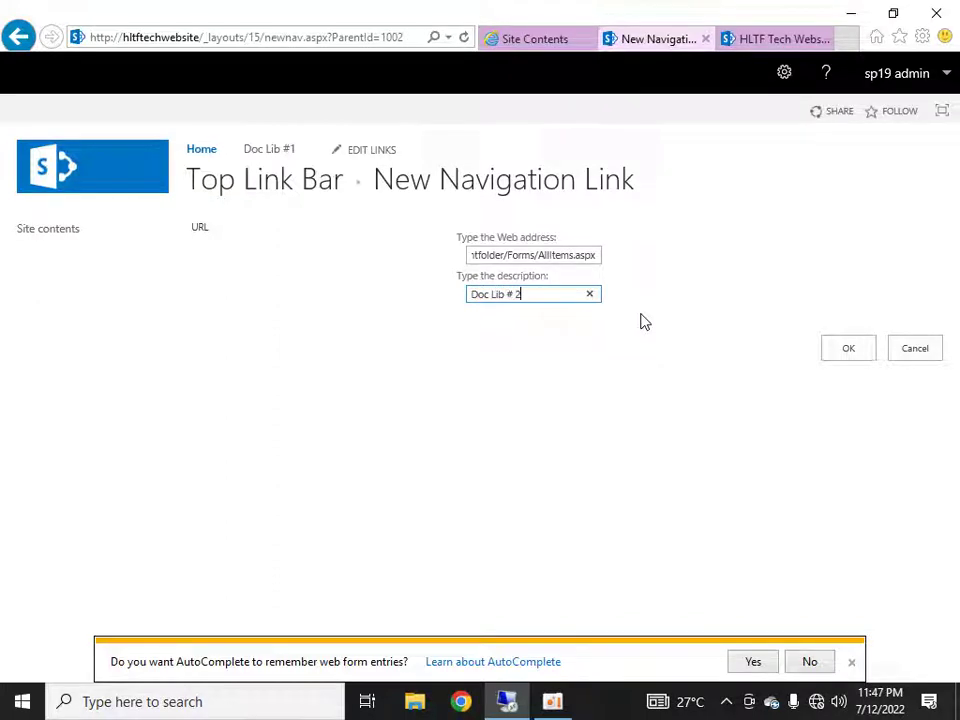
left_click(850, 350)
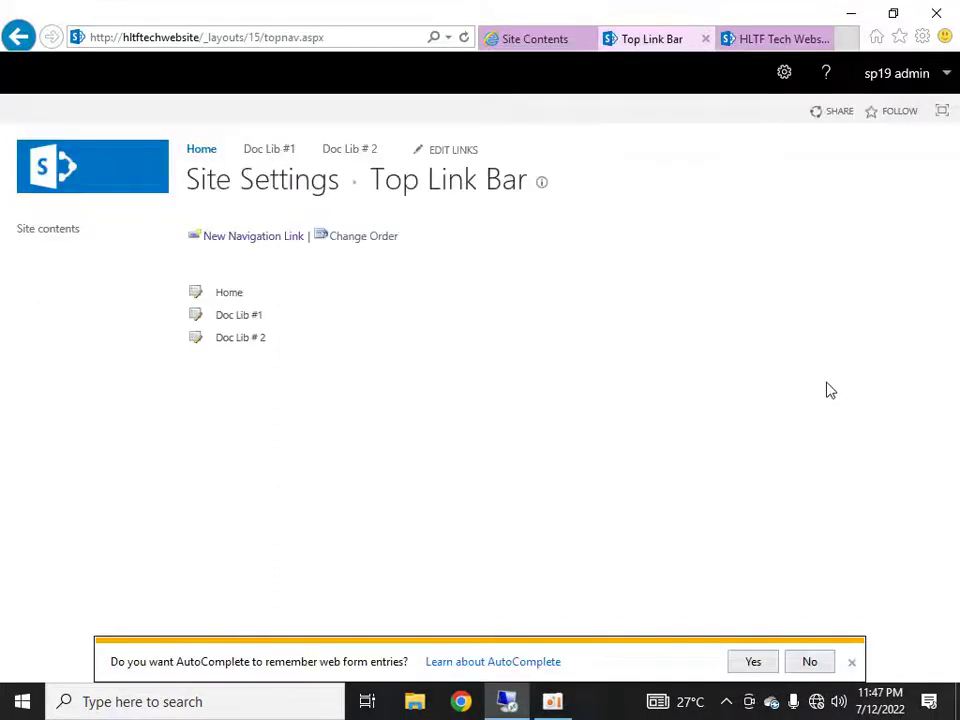
- Test the Home, Doc Lib #1 and Doc Lib # 2 links in the top link bar, dismissing the AutoComplete prompt, and end on the home page
left_click(192, 150)
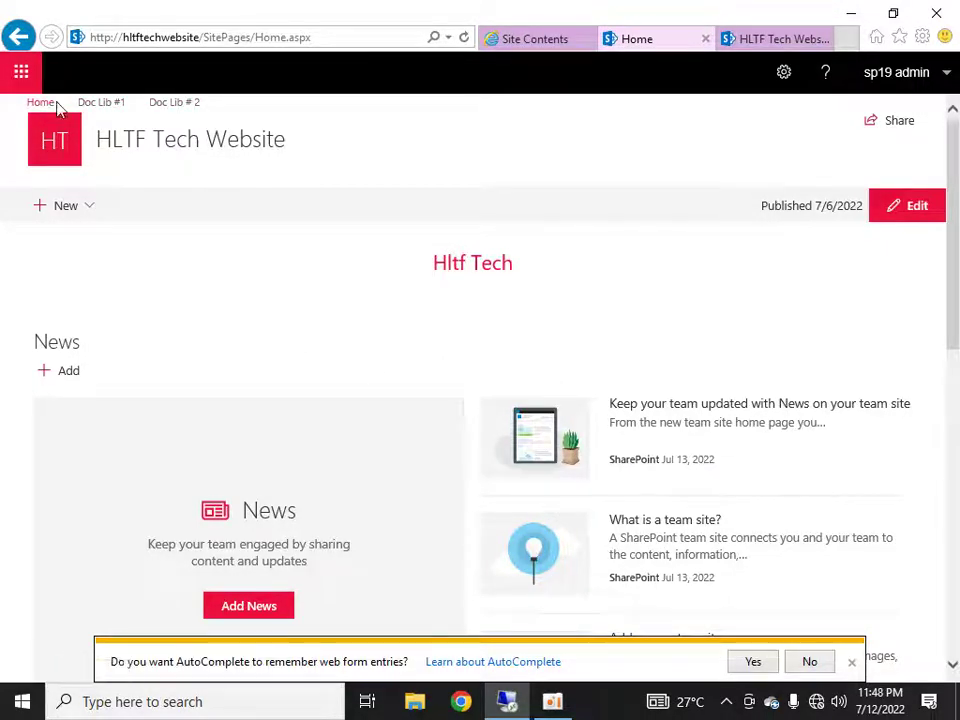
left_click(107, 104)
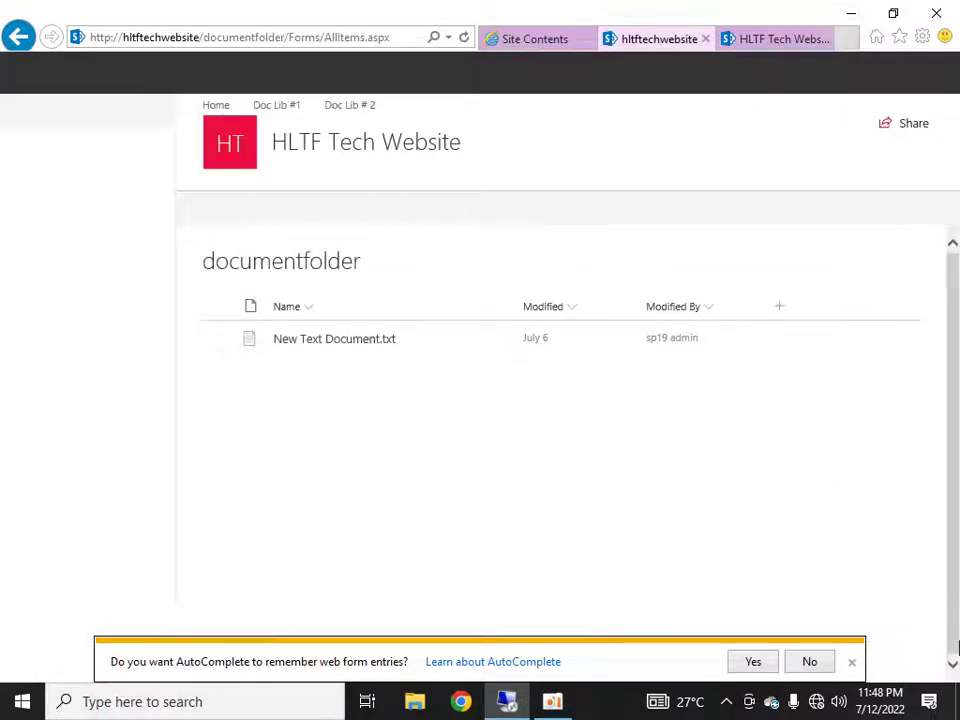
left_click(851, 662)
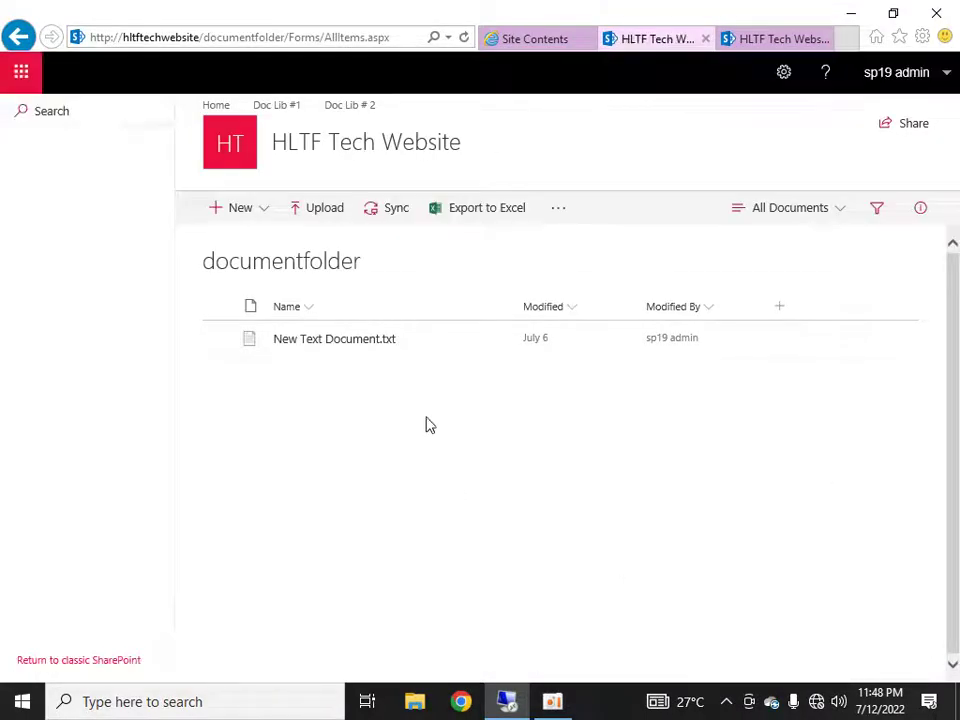
left_click(216, 108)
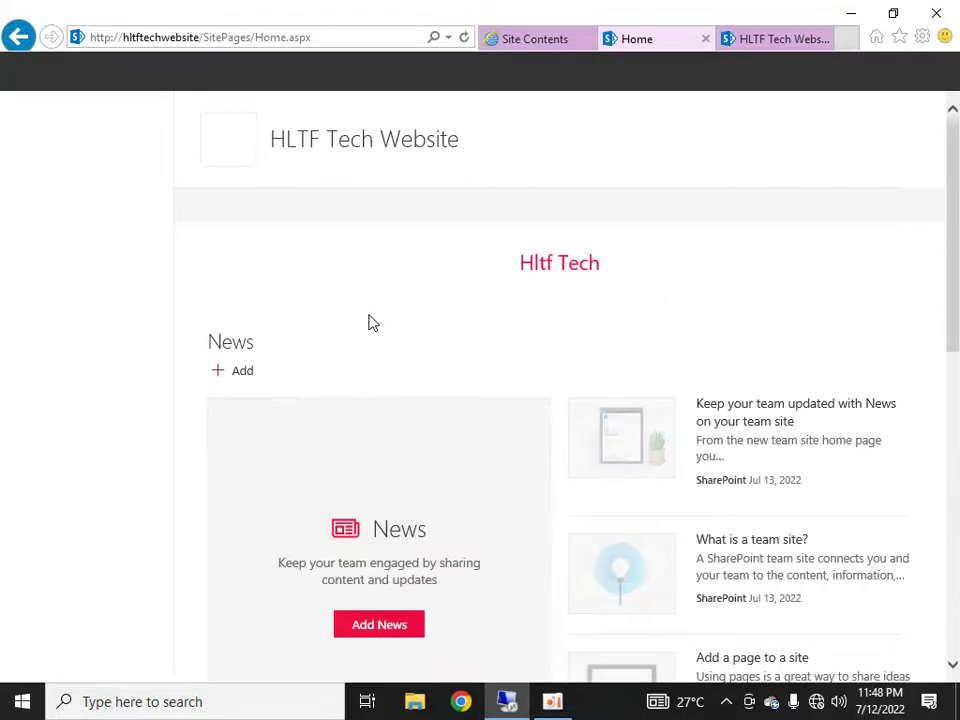
left_click(183, 103)
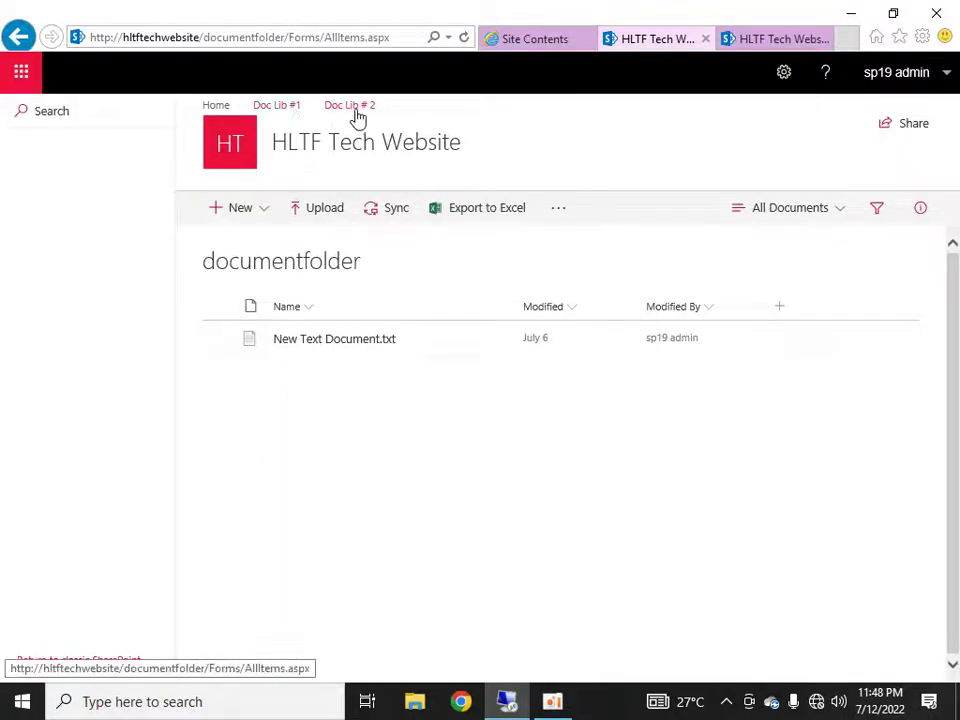
left_click(212, 107)
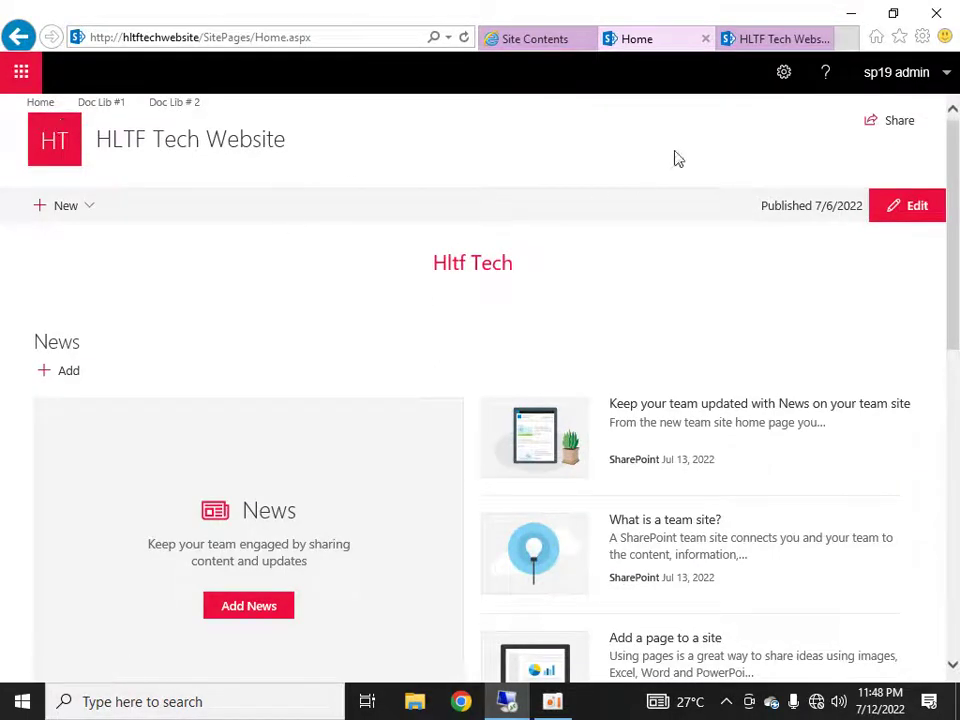
- Close the browser tabs with the Documents library and Site Contents, keeping only the home page open
left_click(793, 42)
left_click(825, 39)
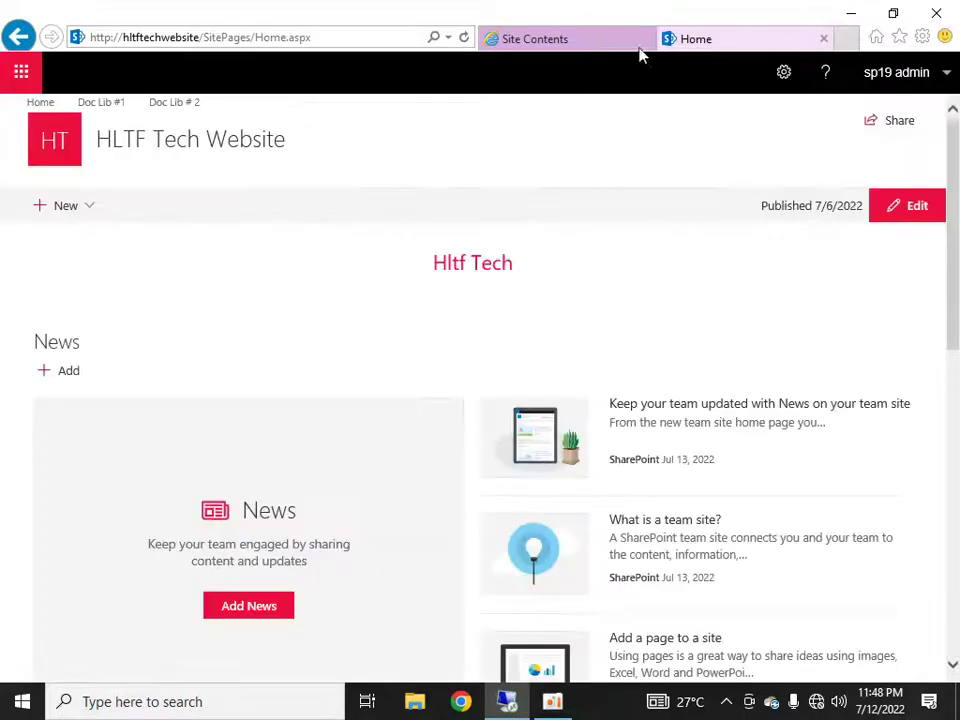
left_click(585, 44)
left_click(645, 39)
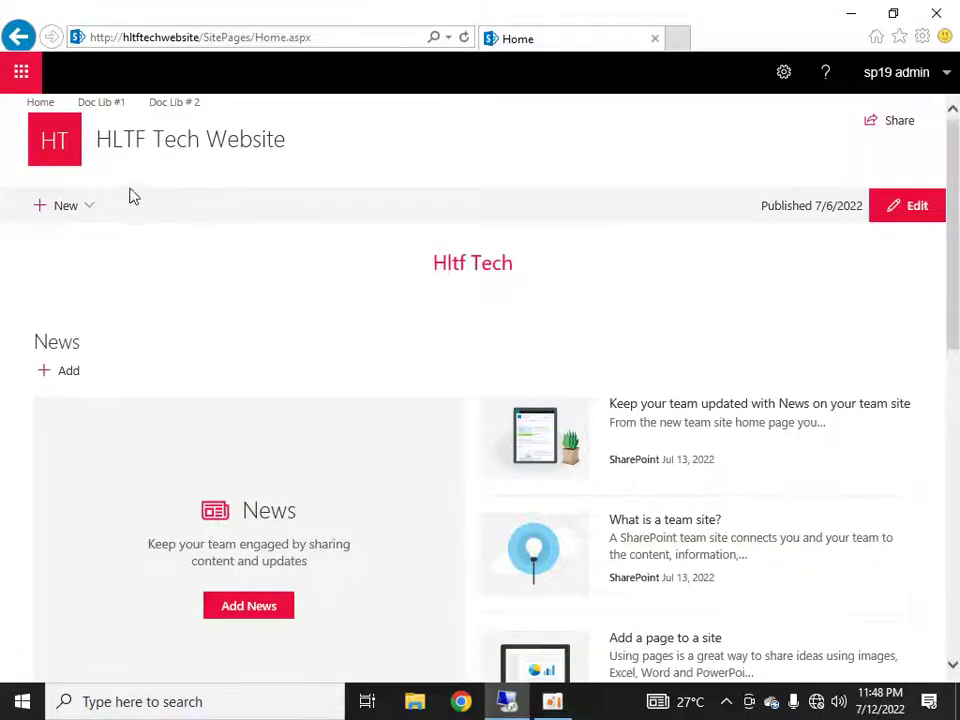
- Enable Quick Launch in the site's Navigation Elements settings and return to the home page
left_click(783, 72)
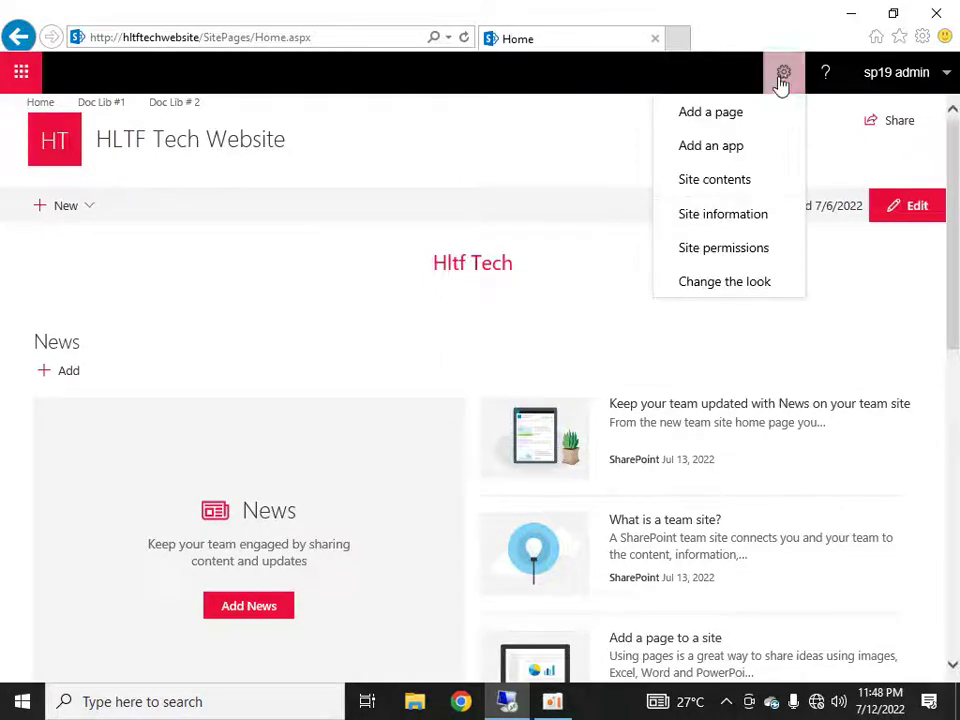
left_click(721, 215)
left_click(760, 516)
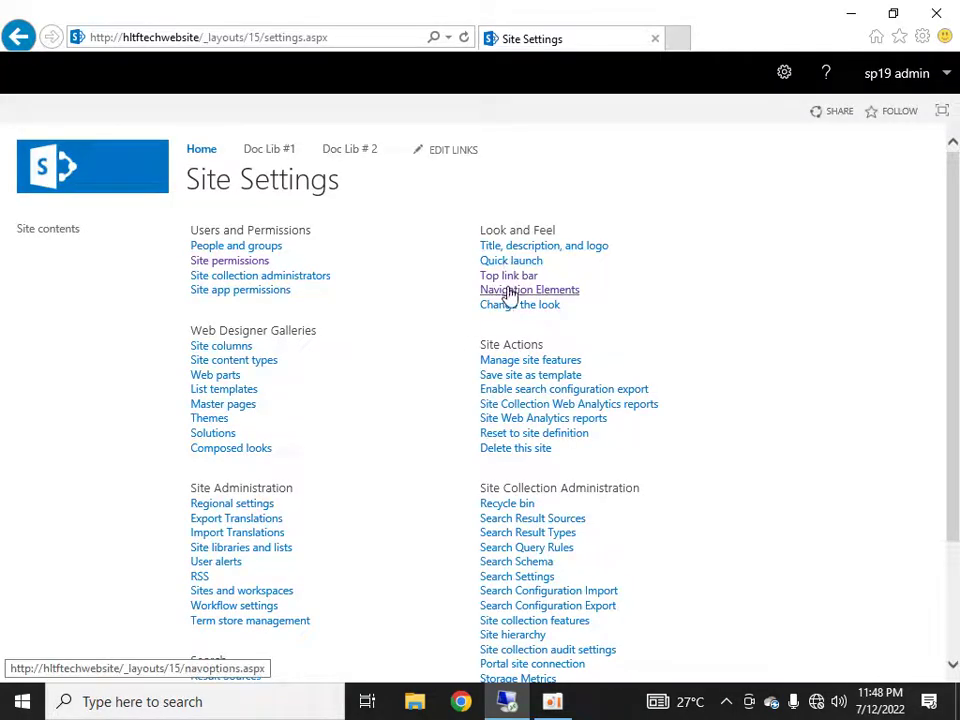
left_click(512, 290)
left_click(476, 248)
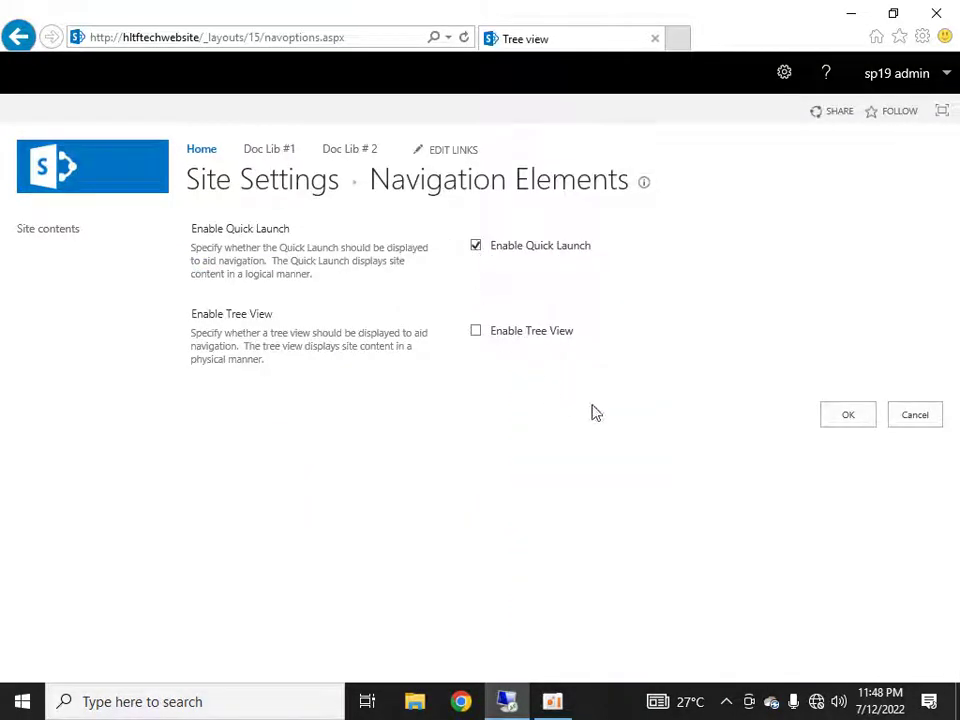
left_click(855, 426)
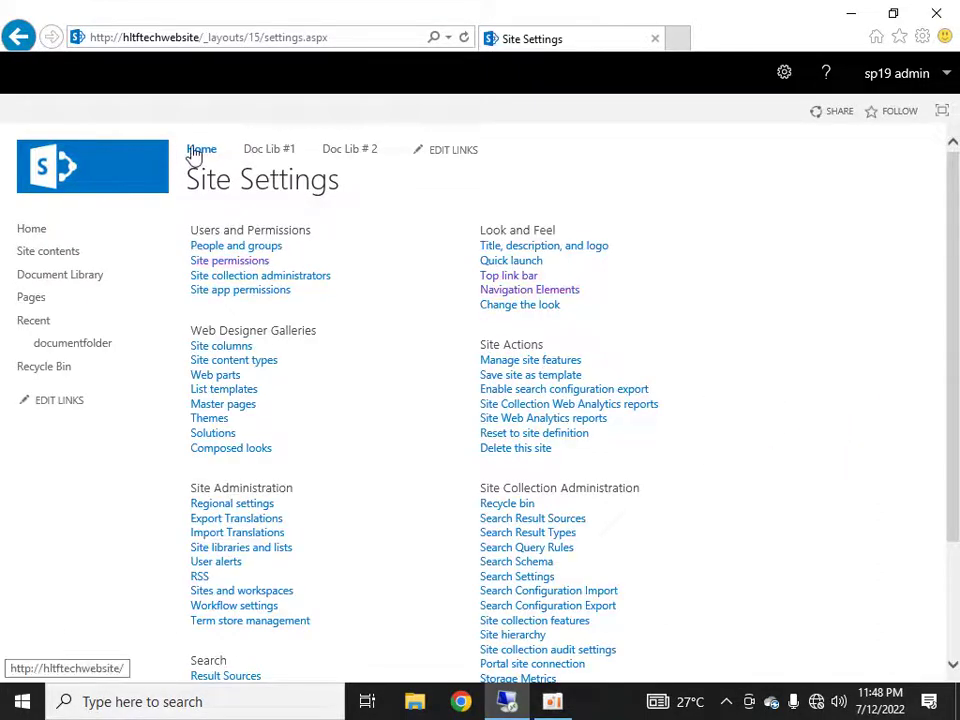
left_click(196, 153)
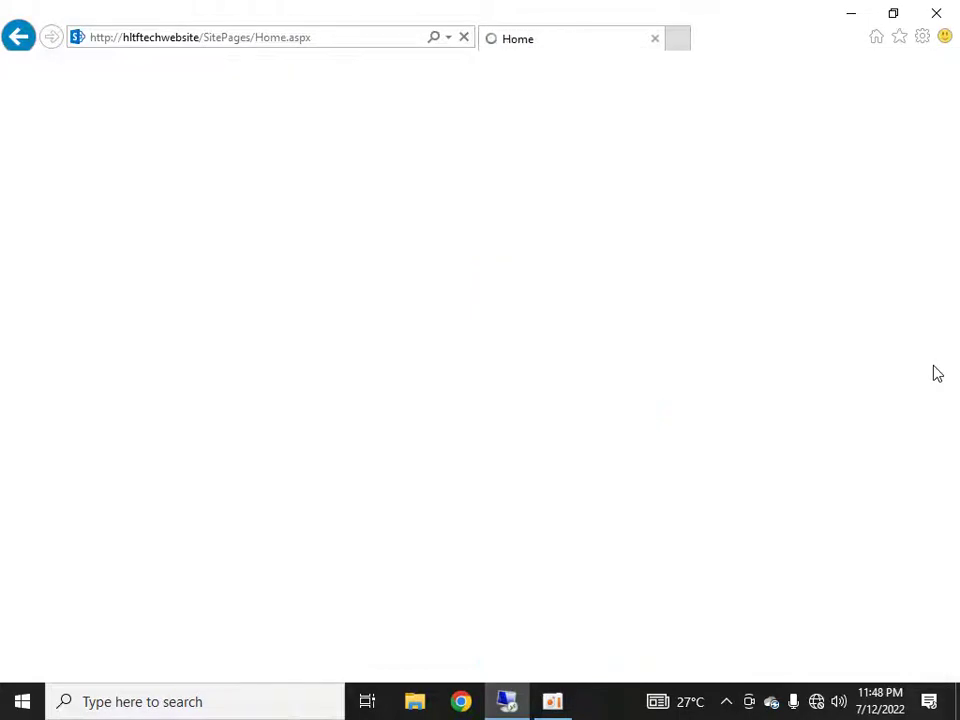